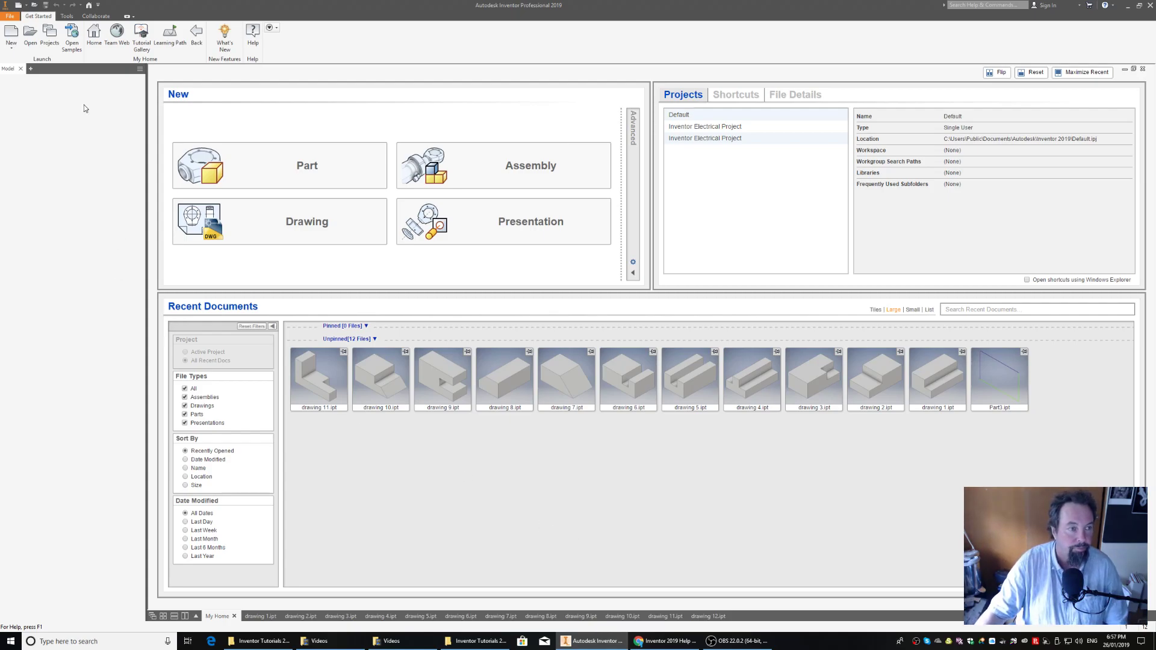
# Create a new part from the metric Standard (mm).ipt template.
pyautogui.click(10, 37)
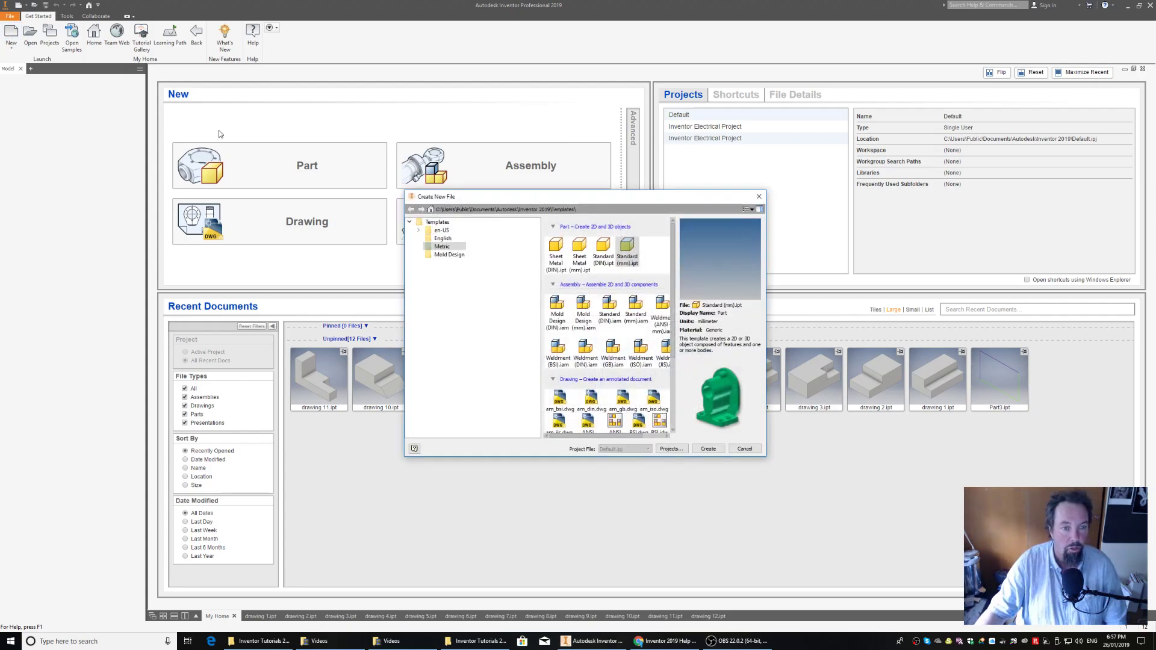
pyautogui.click(626, 249)
pyautogui.click(708, 448)
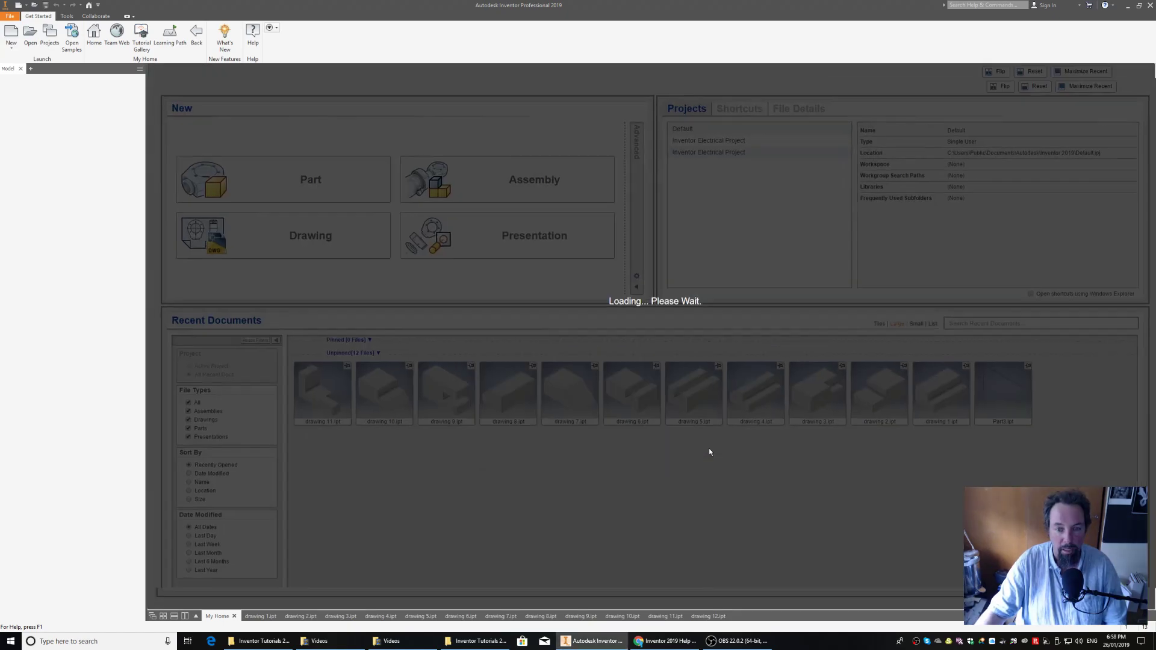
# Sketch a rectangle 30 mm wide and 20 mm high from the origin on the front plane and finish the sketch.
pyautogui.click(17, 37)
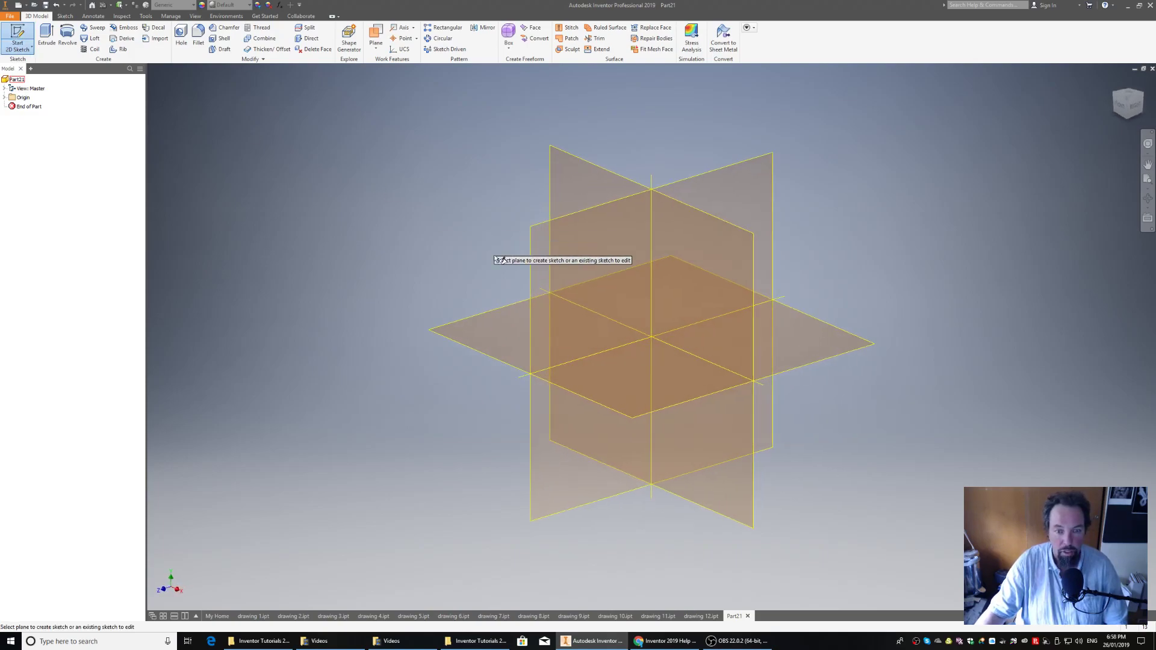
pyautogui.click(697, 241)
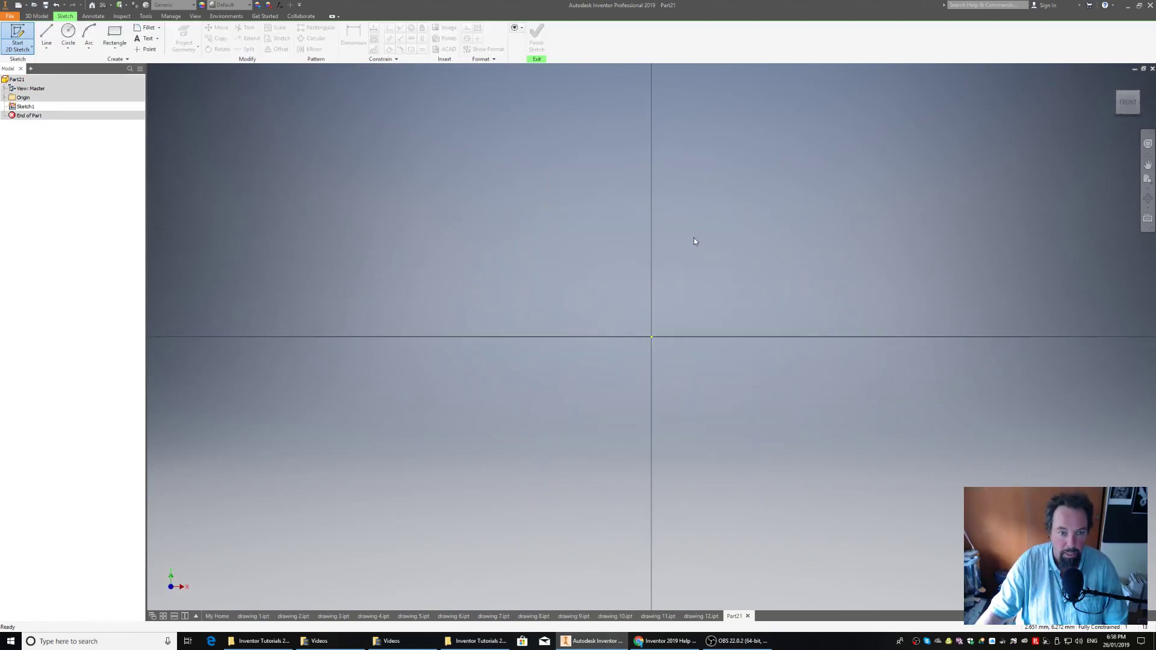
pyautogui.click(114, 36)
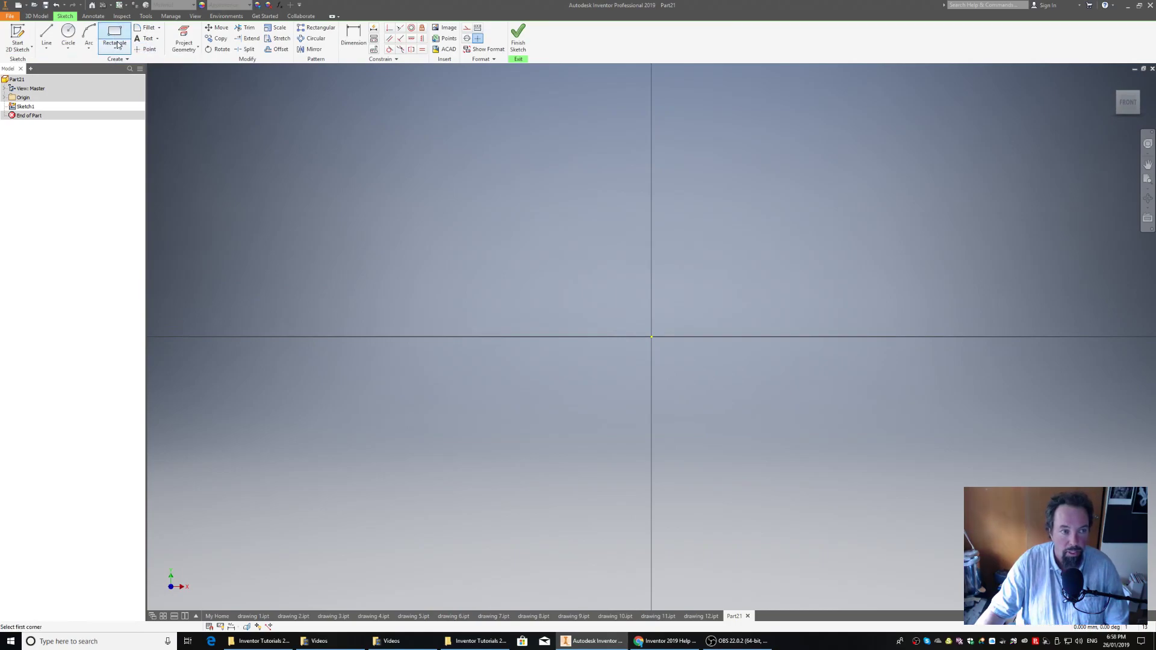
pyautogui.click(651, 336)
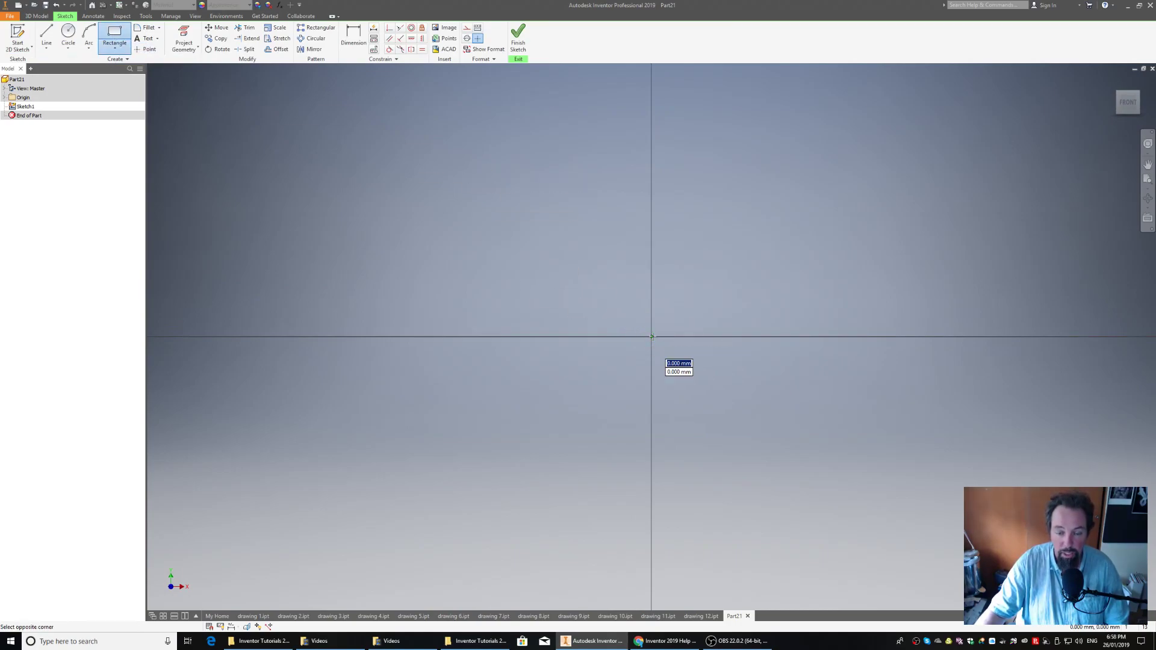
pyautogui.write('30')
pyautogui.press('Tab')
pyautogui.write('2')
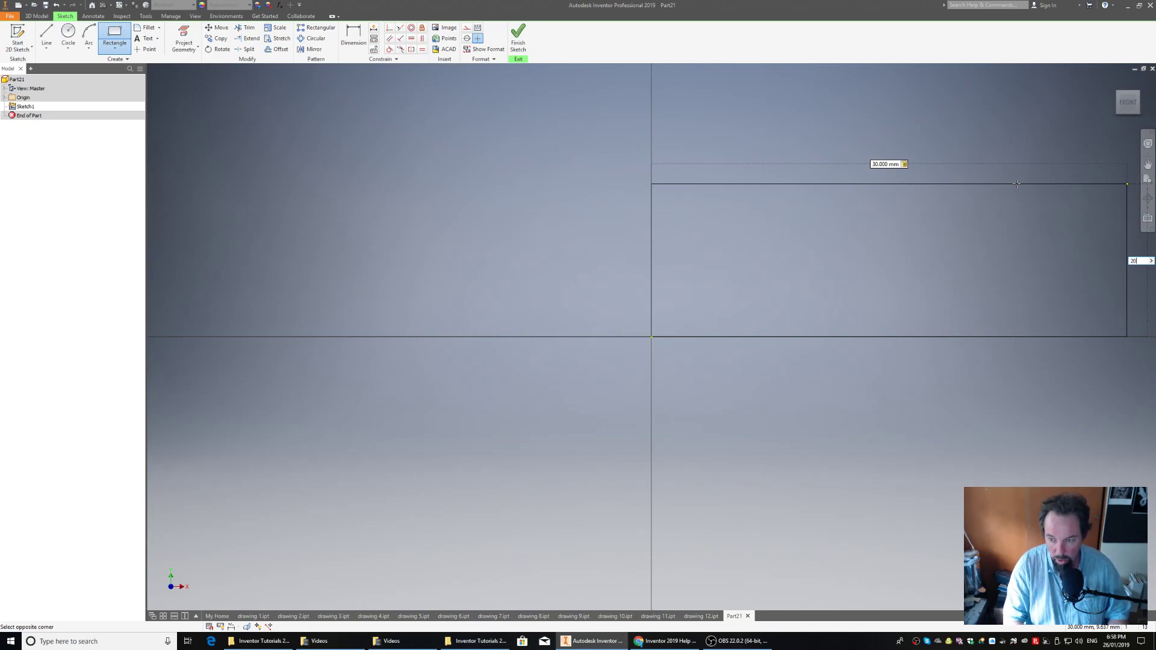
pyautogui.write('0')
pyautogui.press('Return')
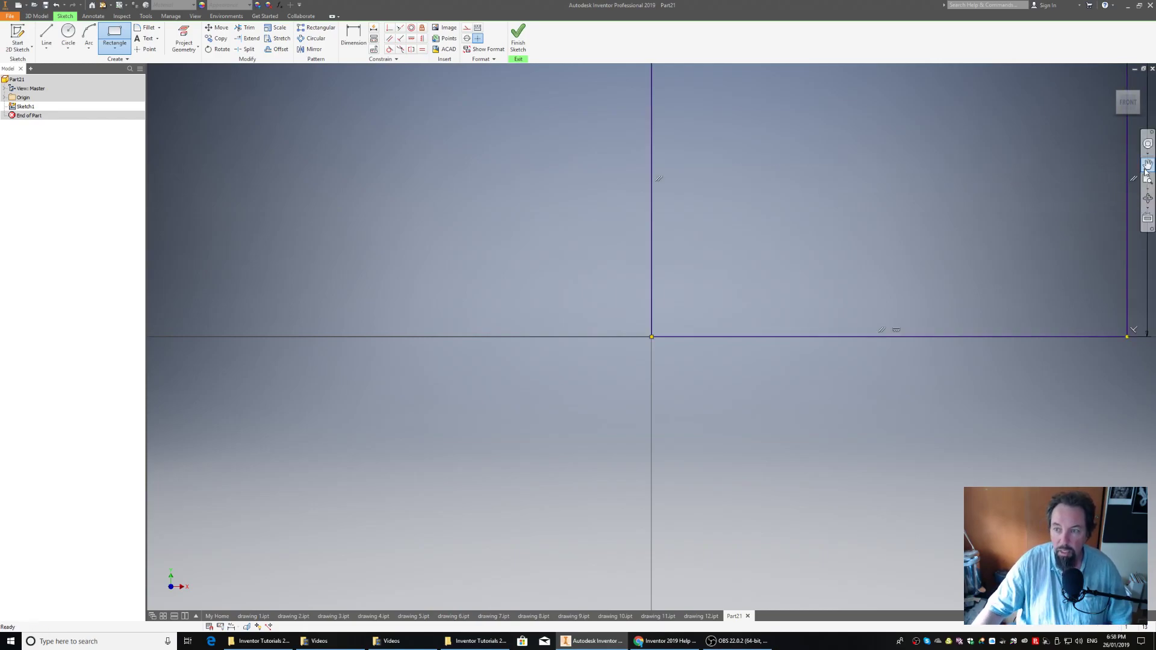
pyautogui.click(1128, 102)
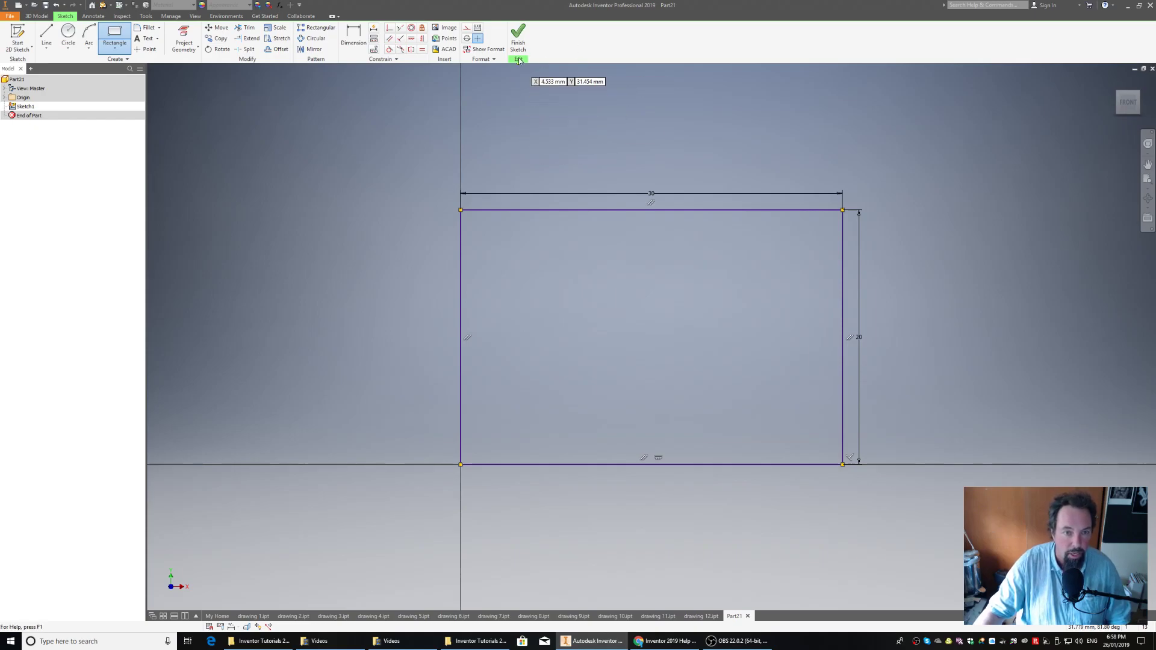
pyautogui.click(519, 37)
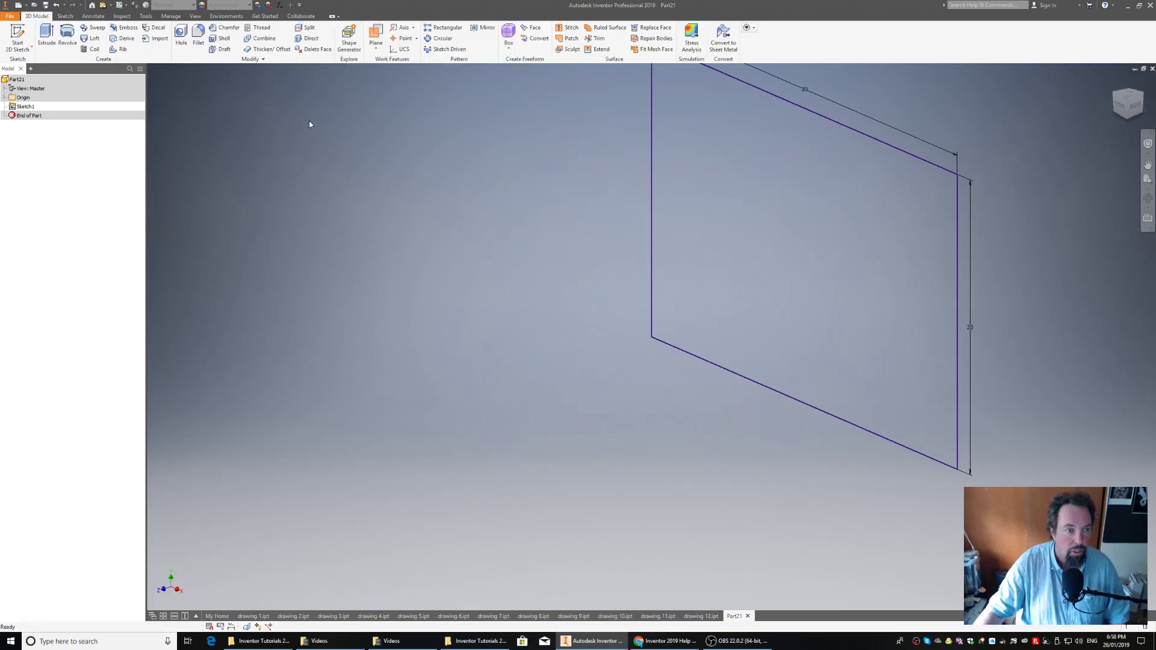
# Extrude the rectangle 50 mm into a solid block.
pyautogui.click(45, 39)
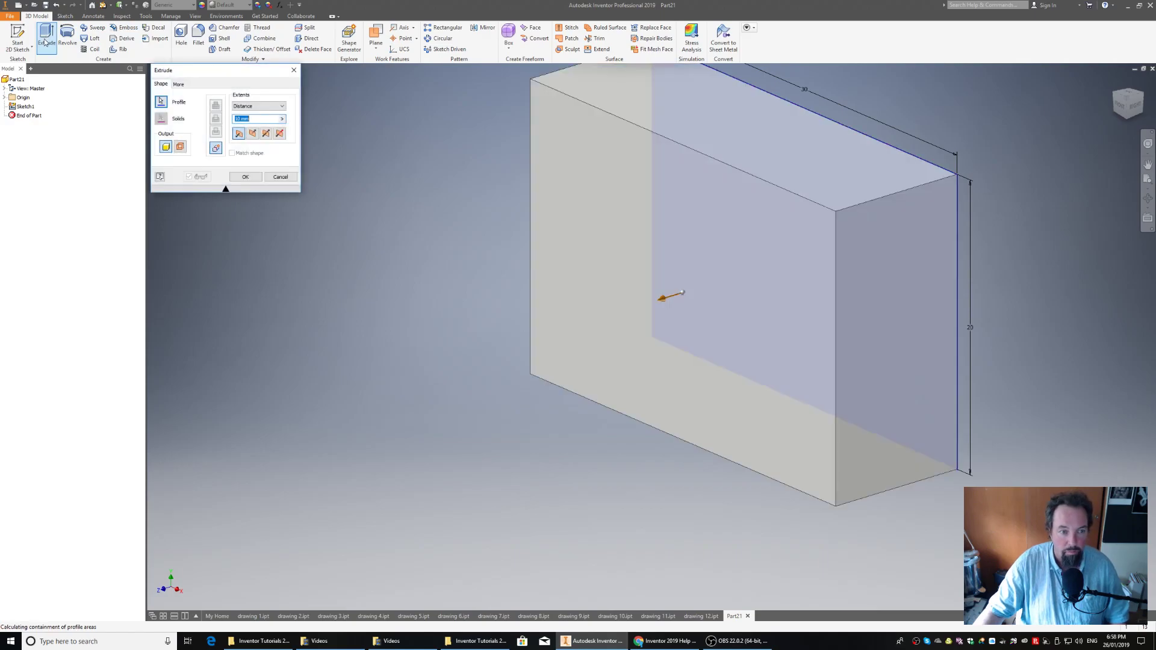
pyautogui.write('50')
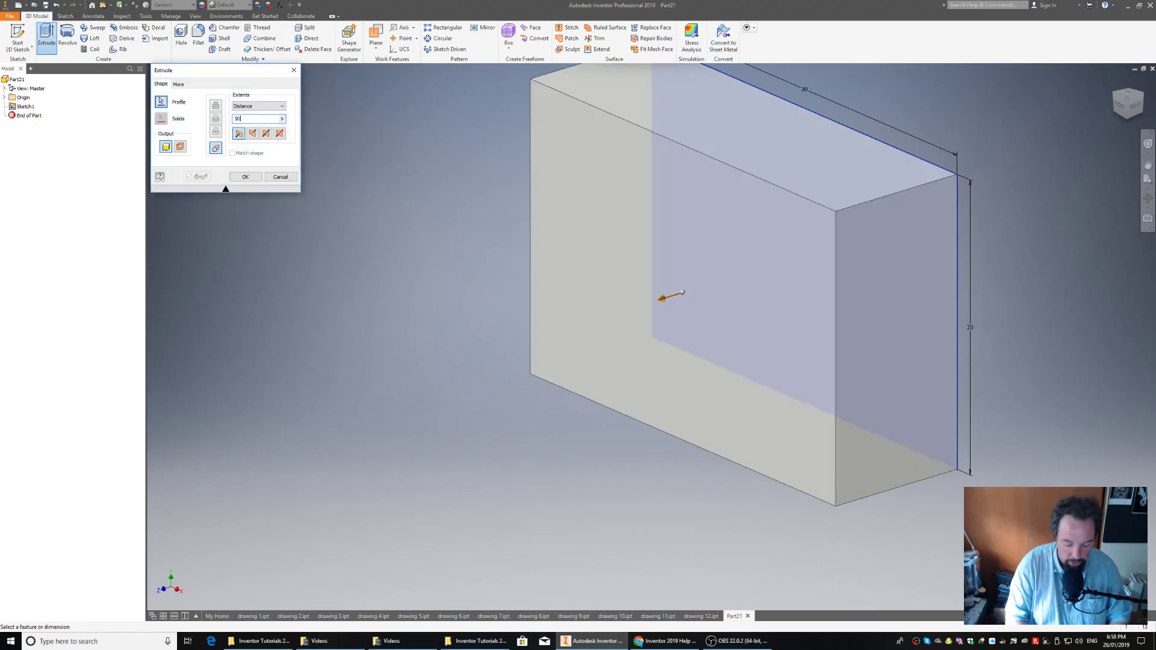
pyautogui.press('Return')
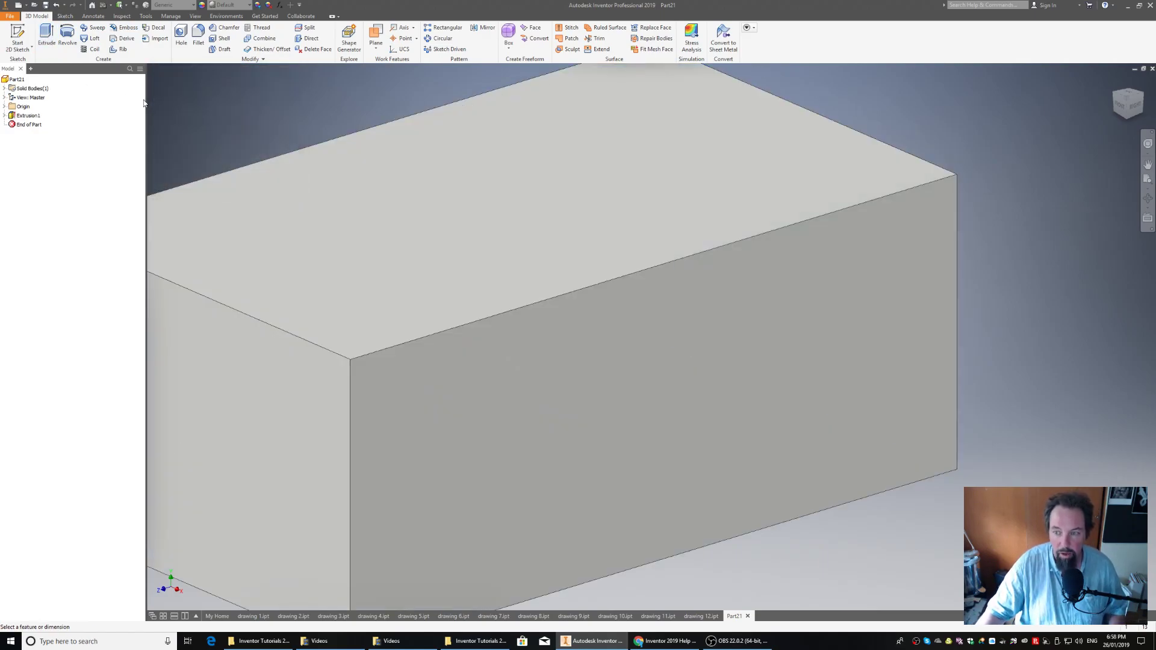
# Start a sketch on the block's long left side face and project the face's outline into it.
pyautogui.click(1131, 101)
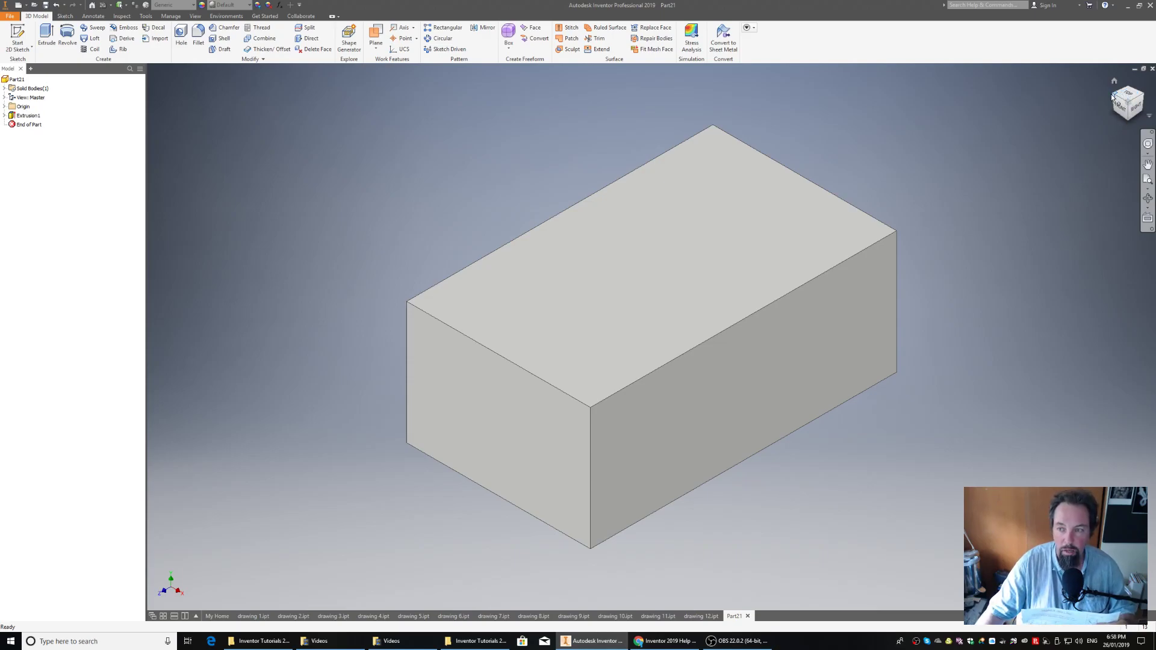
pyautogui.click(1113, 97)
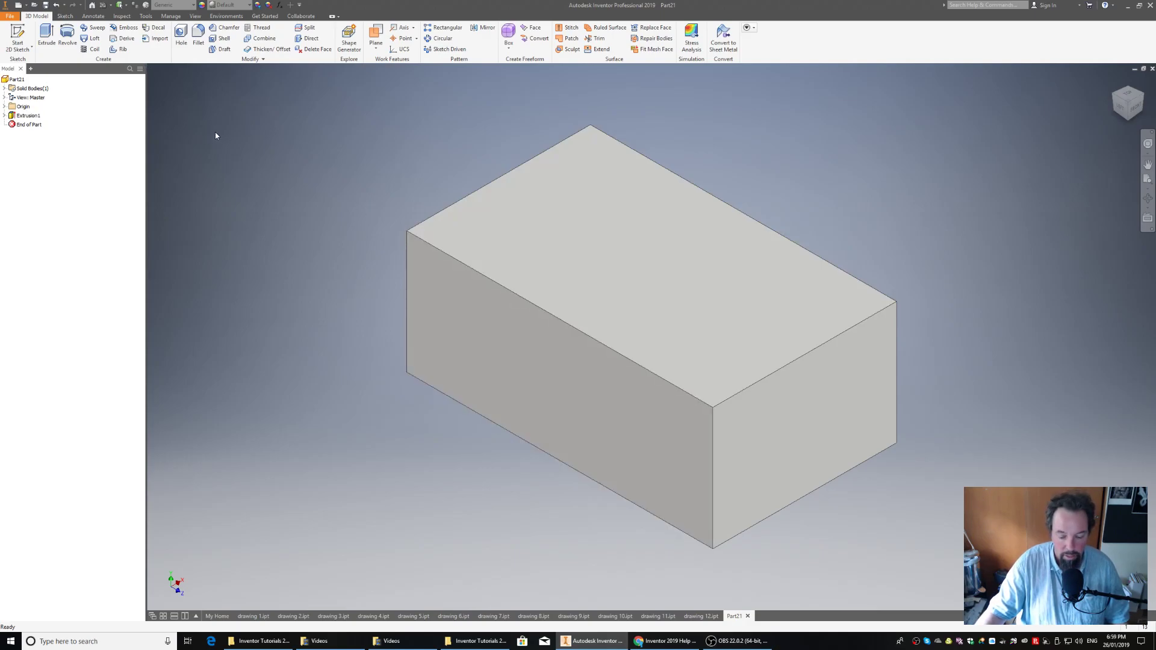
pyautogui.click(18, 37)
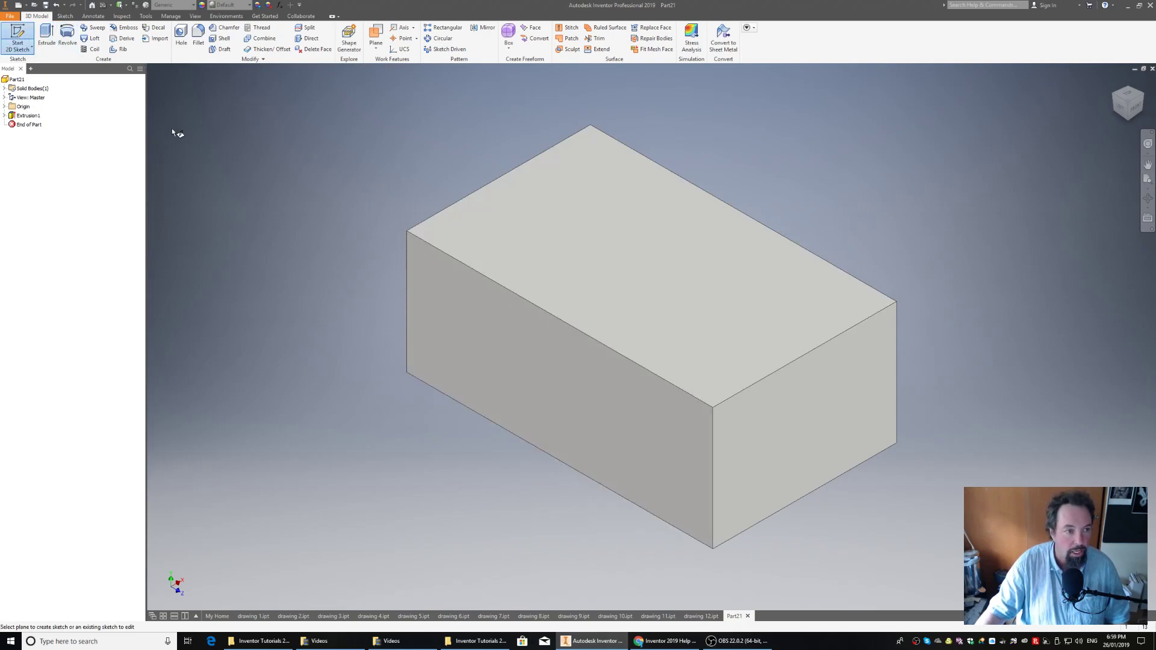
pyautogui.click(473, 299)
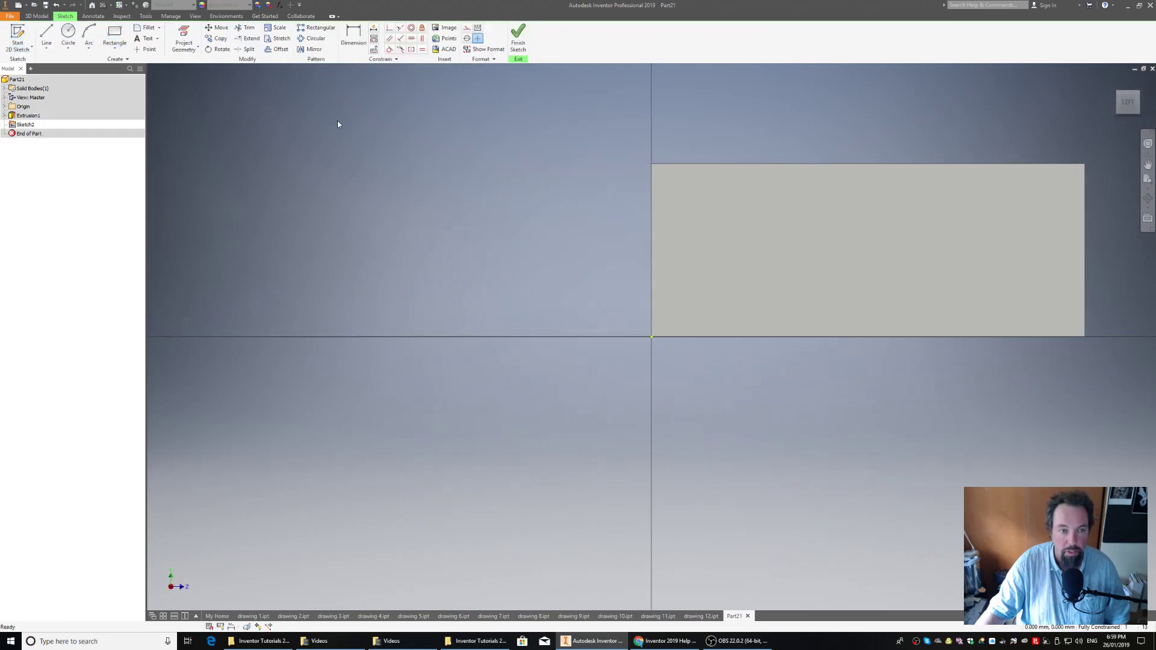
pyautogui.click(184, 37)
pyautogui.click(819, 267)
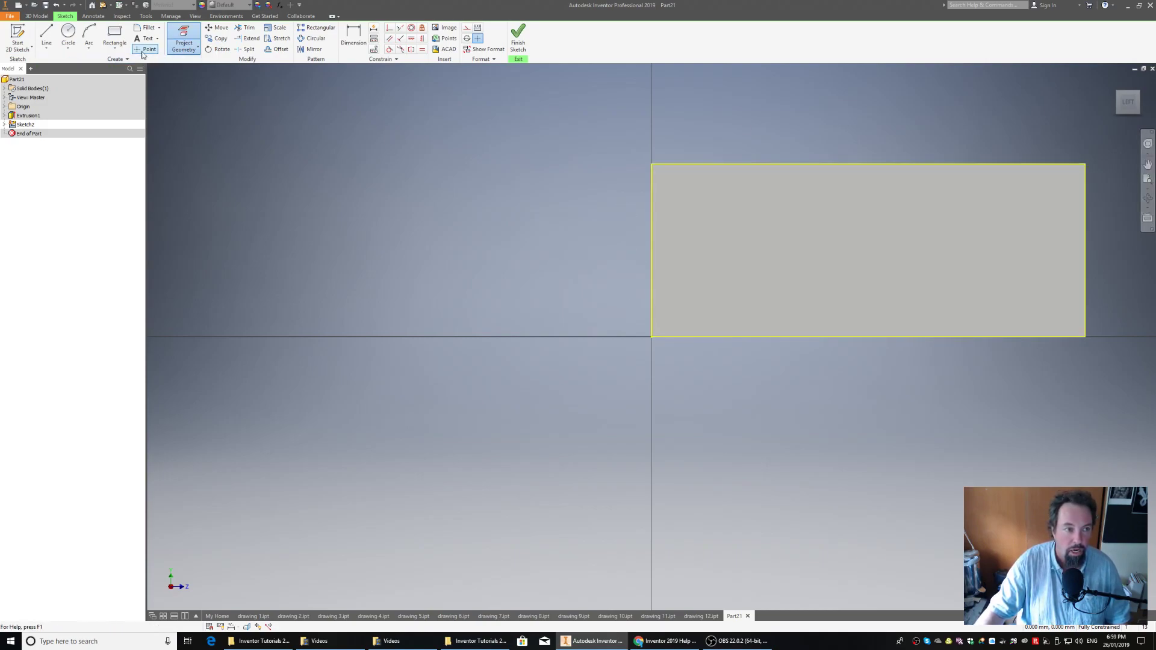
# Sketch a rectangle about 26 mm wide and 9 mm high inward from the upper front corner of the projected face.
pyautogui.click(116, 32)
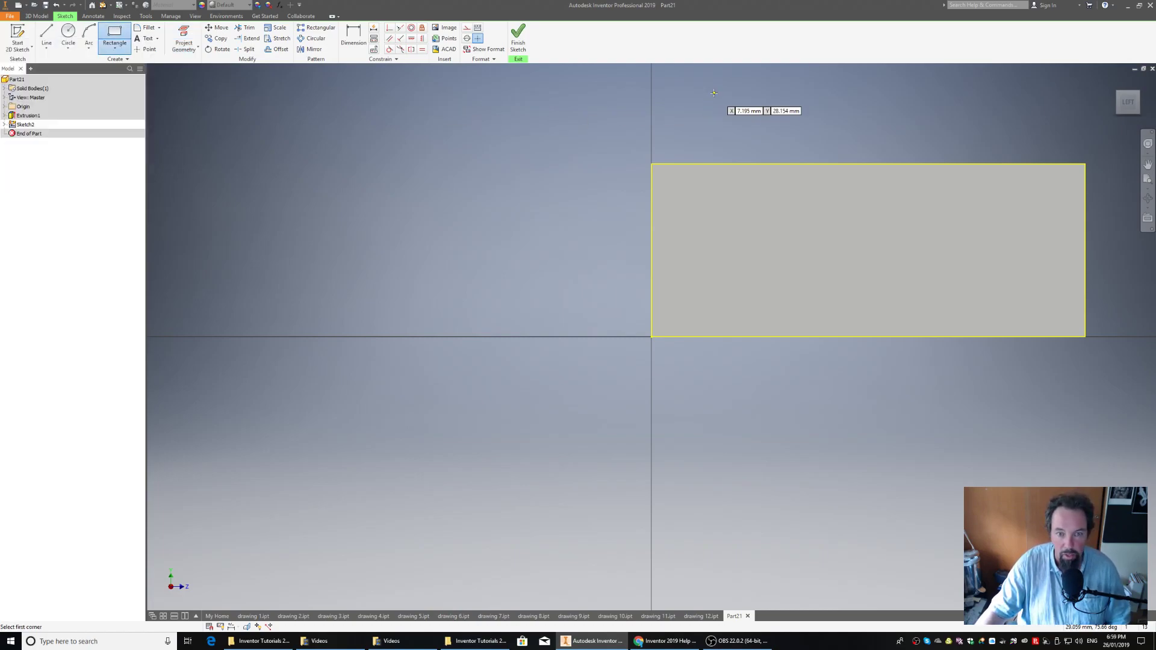
pyautogui.click(1086, 164)
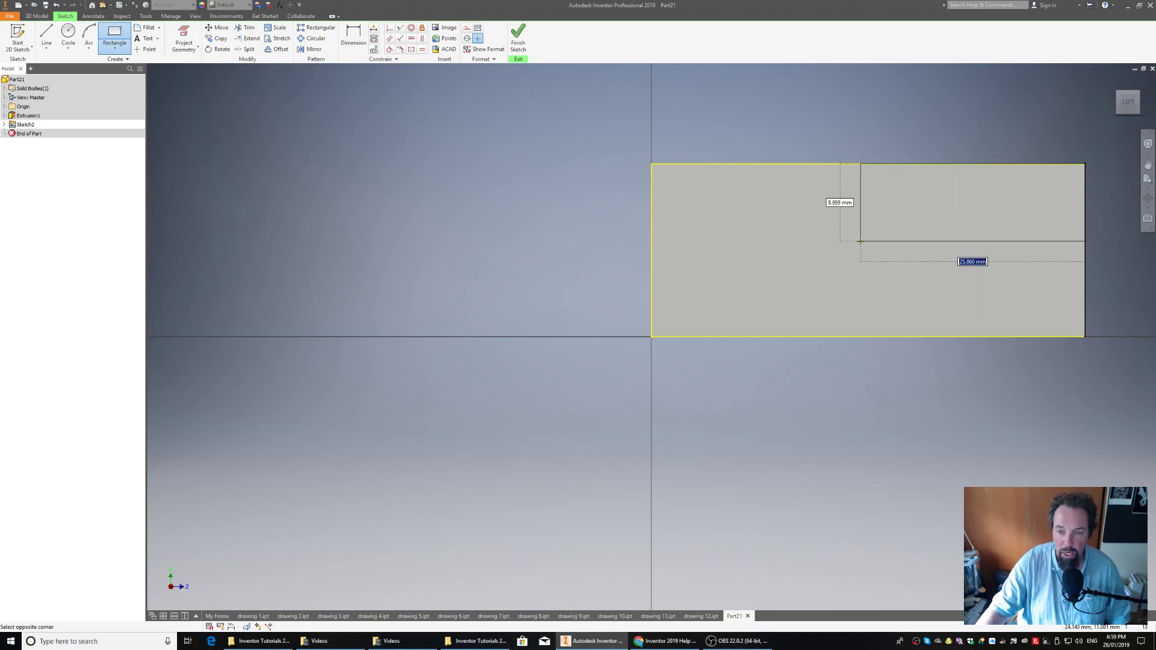
pyautogui.click(860, 242)
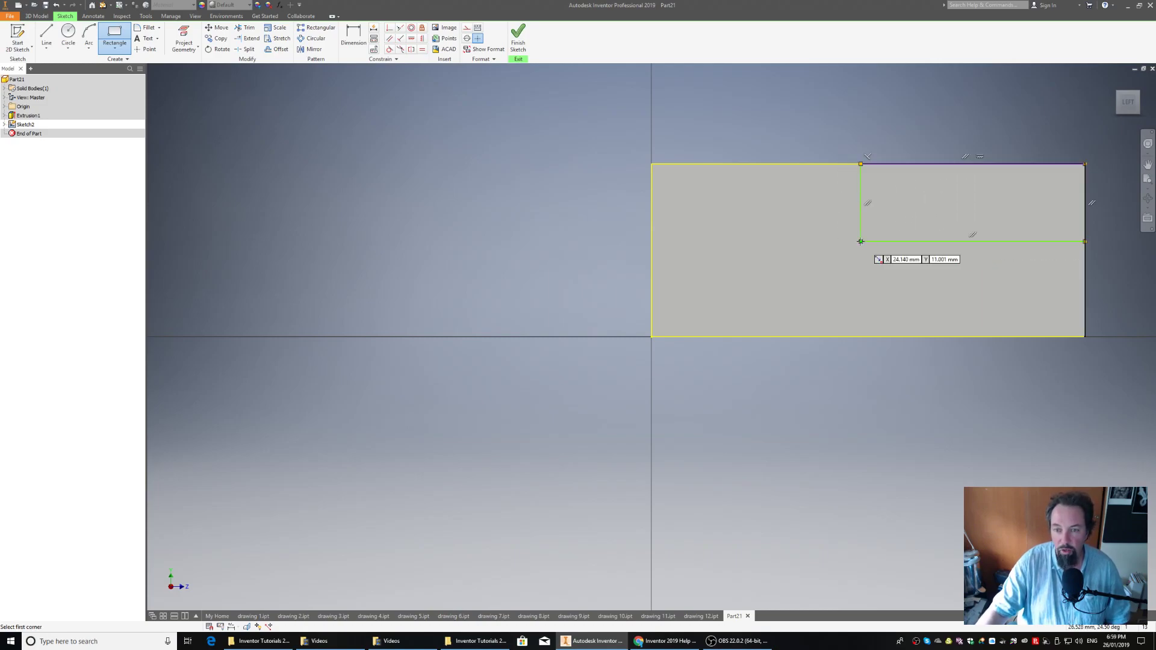
pyautogui.rightClick(809, 124)
pyautogui.click(840, 123)
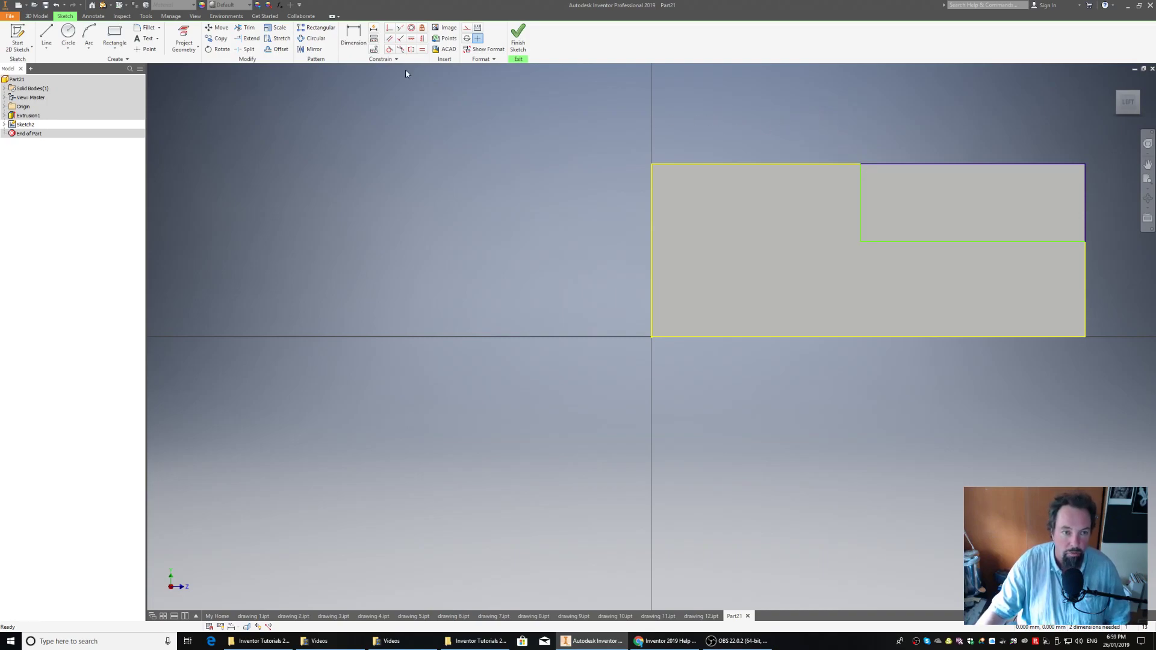
# Dimension the corner rectangle's width between its two vertical sides and set it to 10 mm.
pyautogui.click(356, 39)
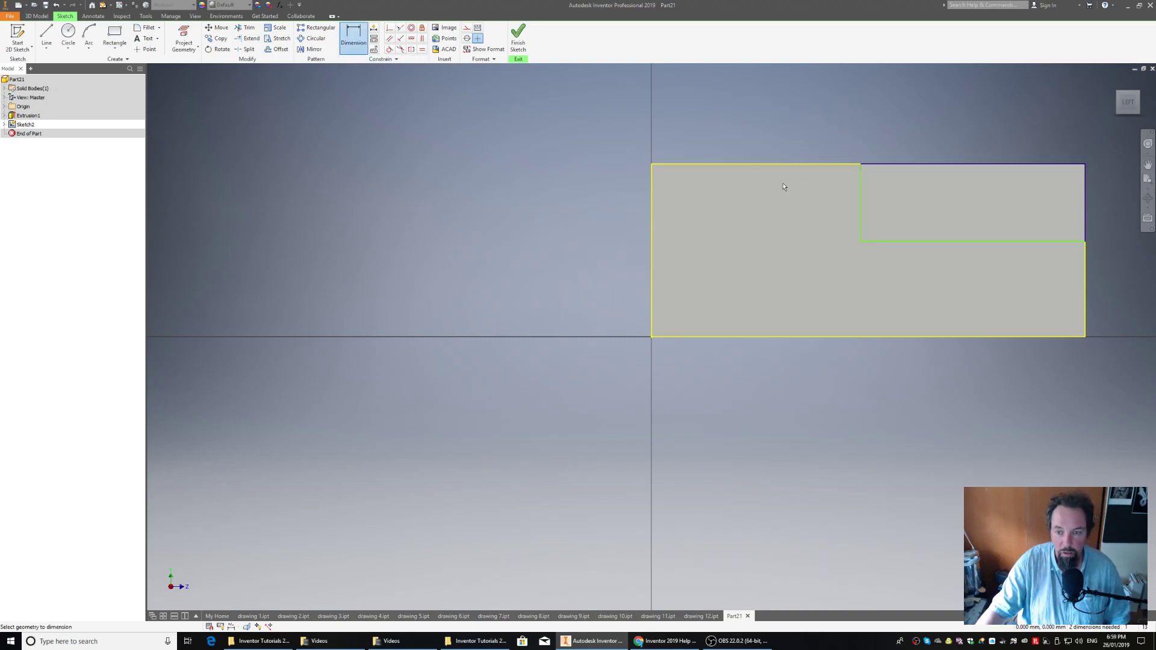
pyautogui.click(860, 210)
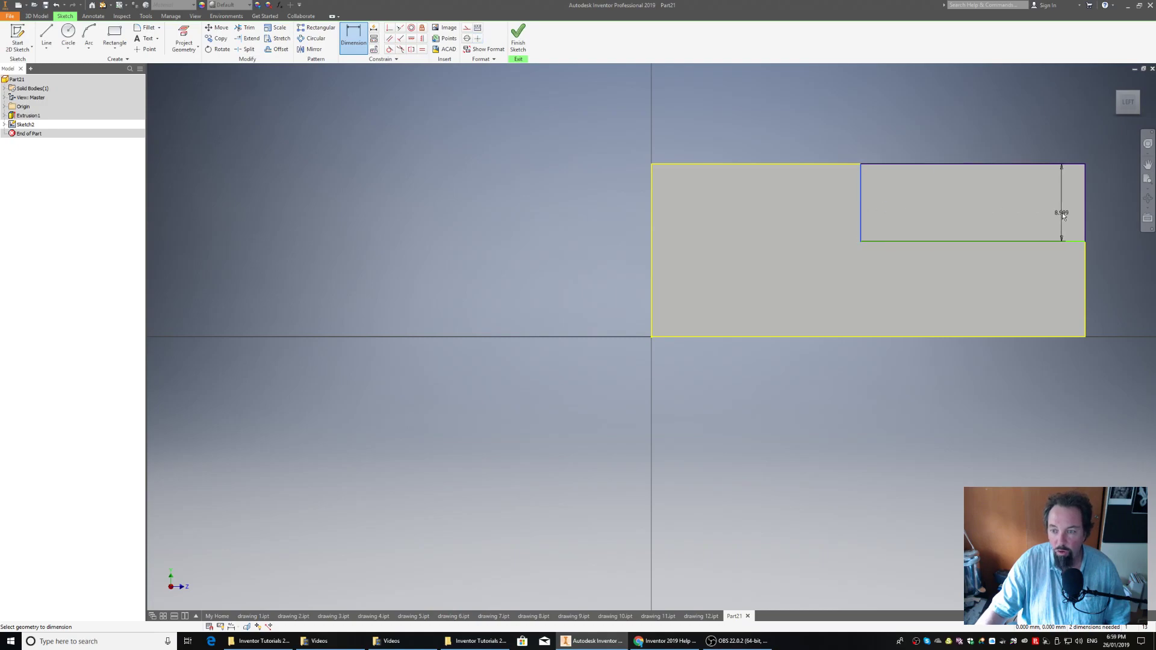
pyautogui.click(1083, 212)
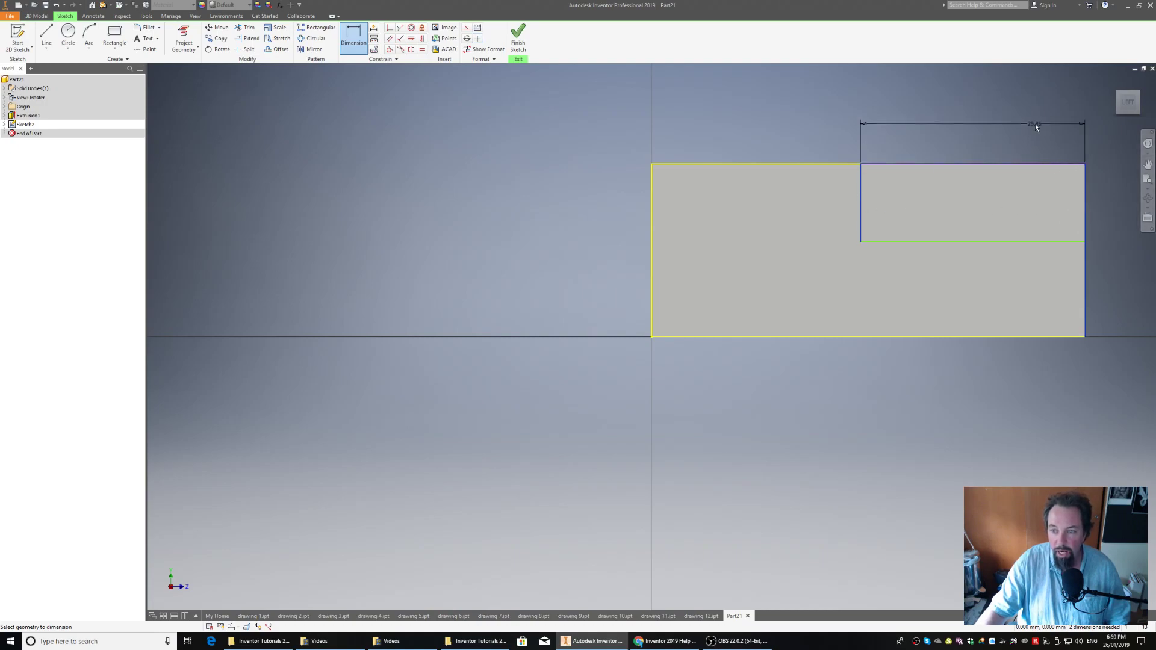
pyautogui.click(1002, 91)
pyautogui.write('10')
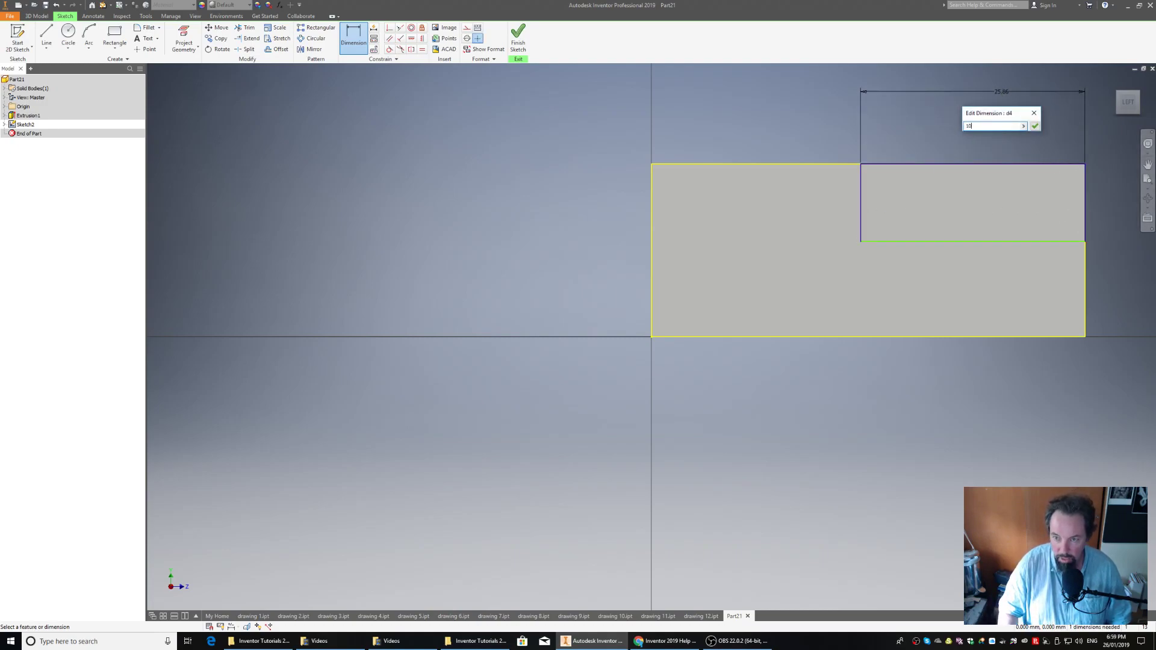
pyautogui.press('Return')
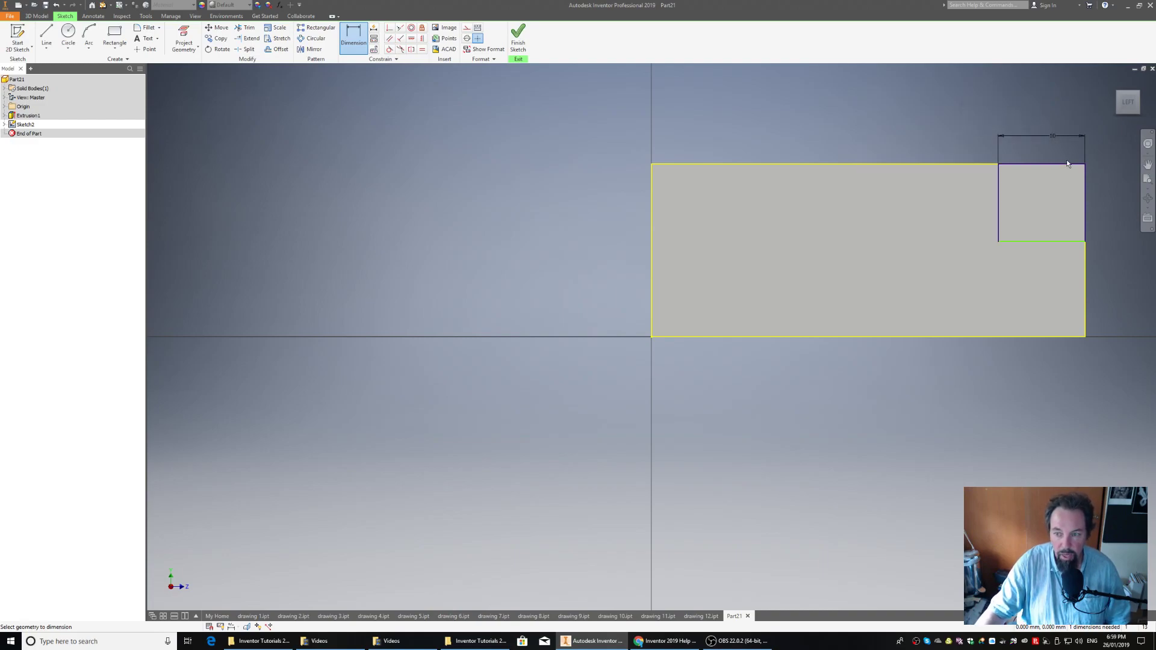
# Dimension the corner rectangle's lower edge 10 mm above the block's bottom edge and finish the sketch.
pyautogui.click(1051, 242)
pyautogui.click(1056, 337)
pyautogui.click(1123, 304)
pyautogui.write('10')
pyautogui.press('Return')
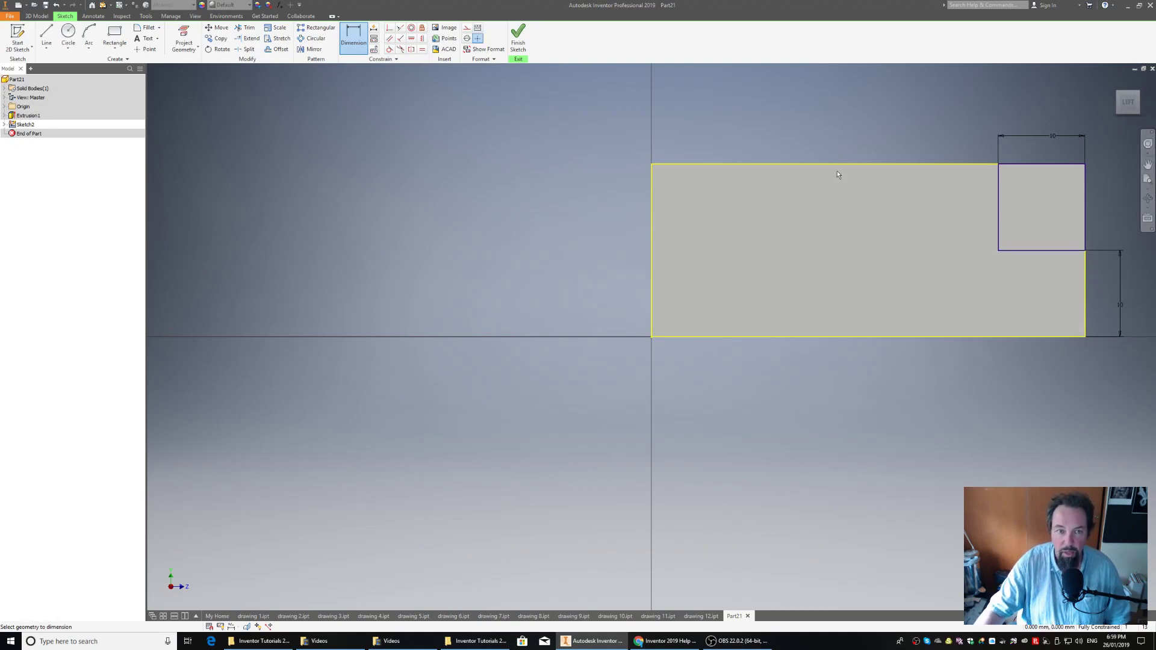
pyautogui.click(516, 41)
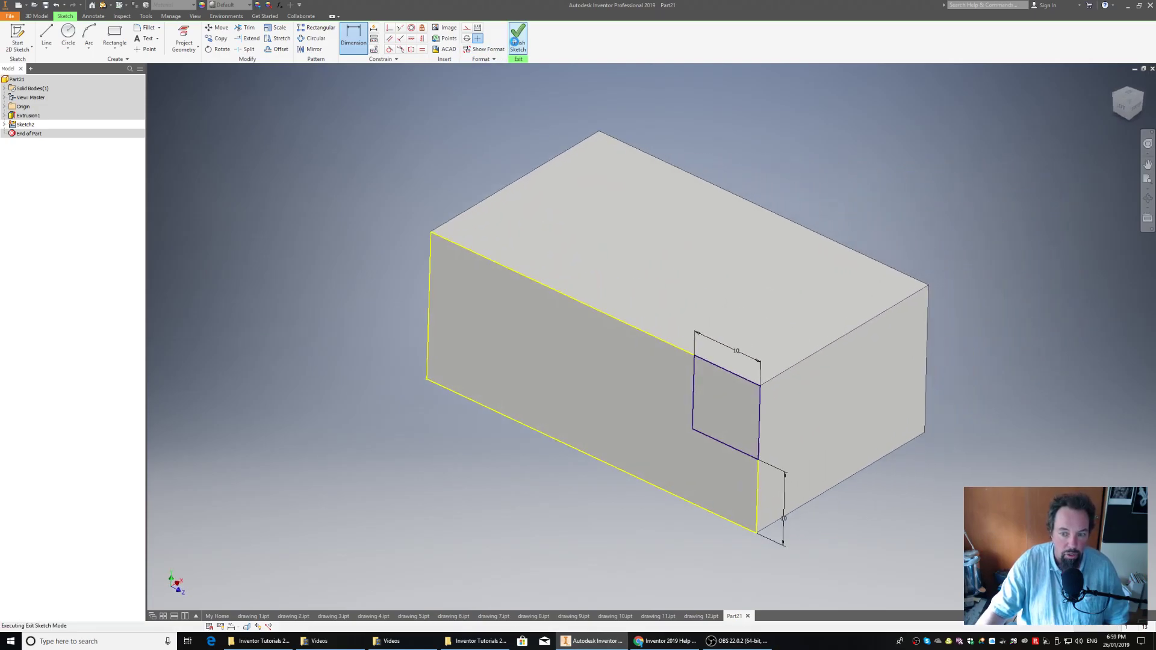
# Cut the corner rectangle through the whole block using an Extrude cut with extents set to All.
pyautogui.click(49, 39)
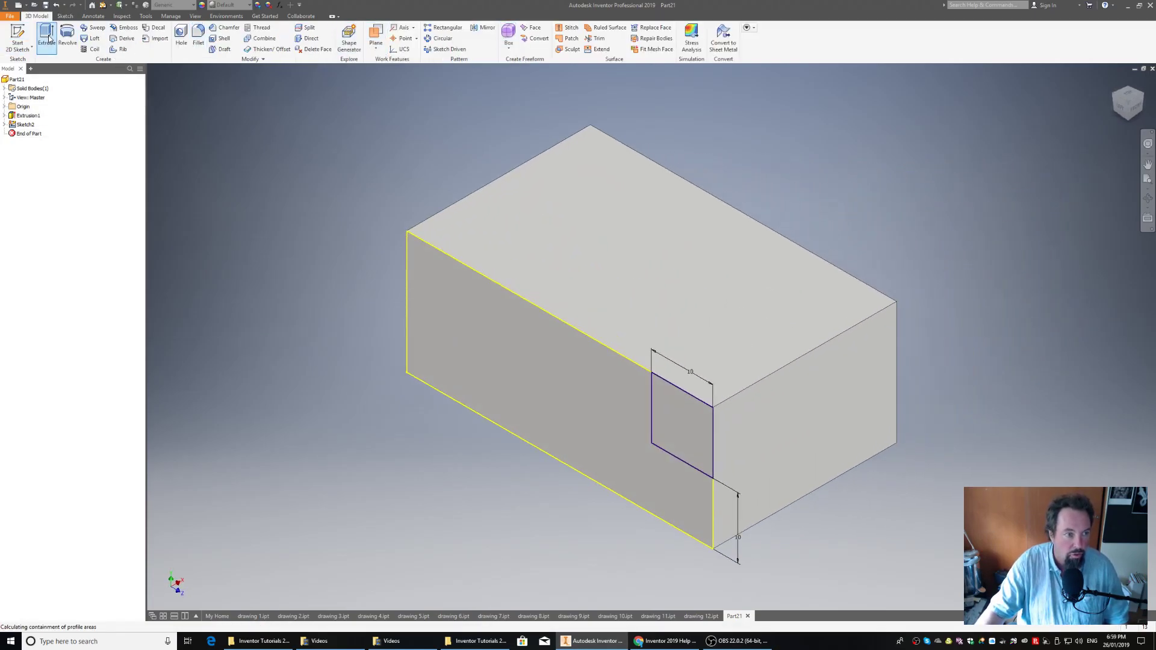
pyautogui.click(215, 119)
pyautogui.click(262, 109)
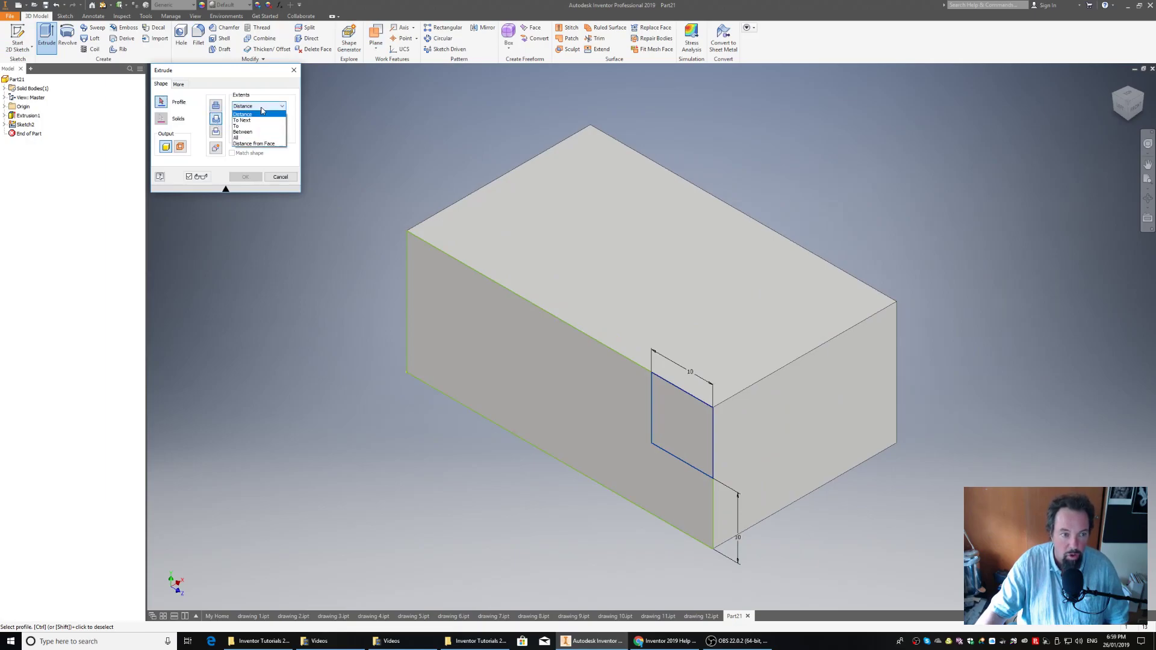
pyautogui.click(251, 140)
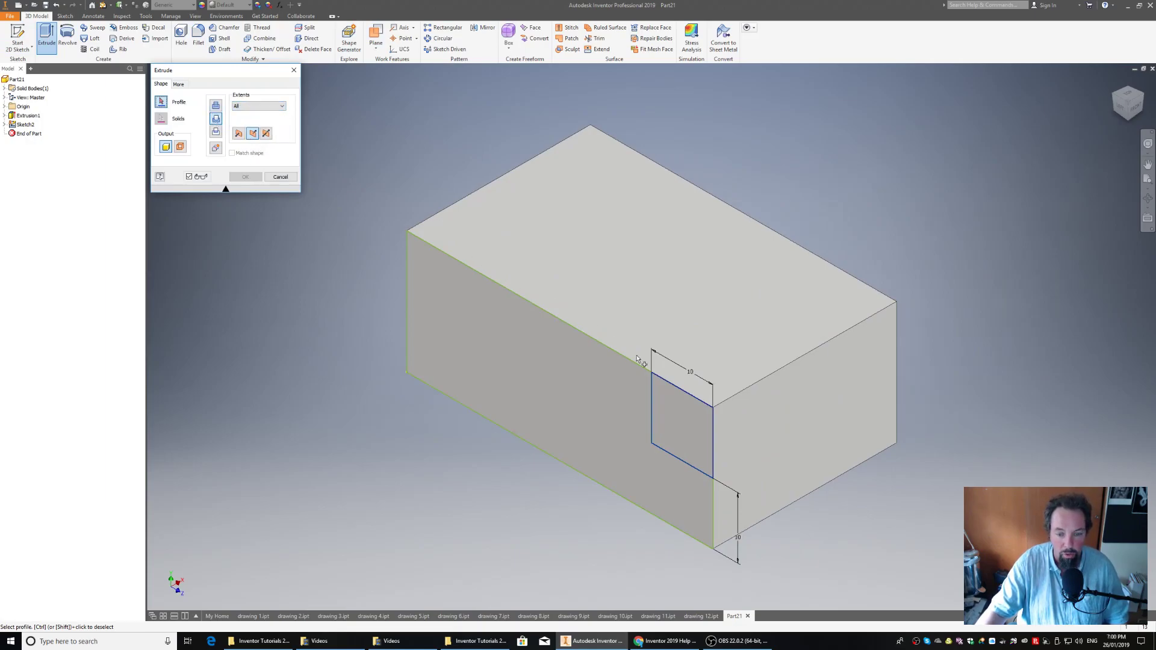
pyautogui.click(675, 415)
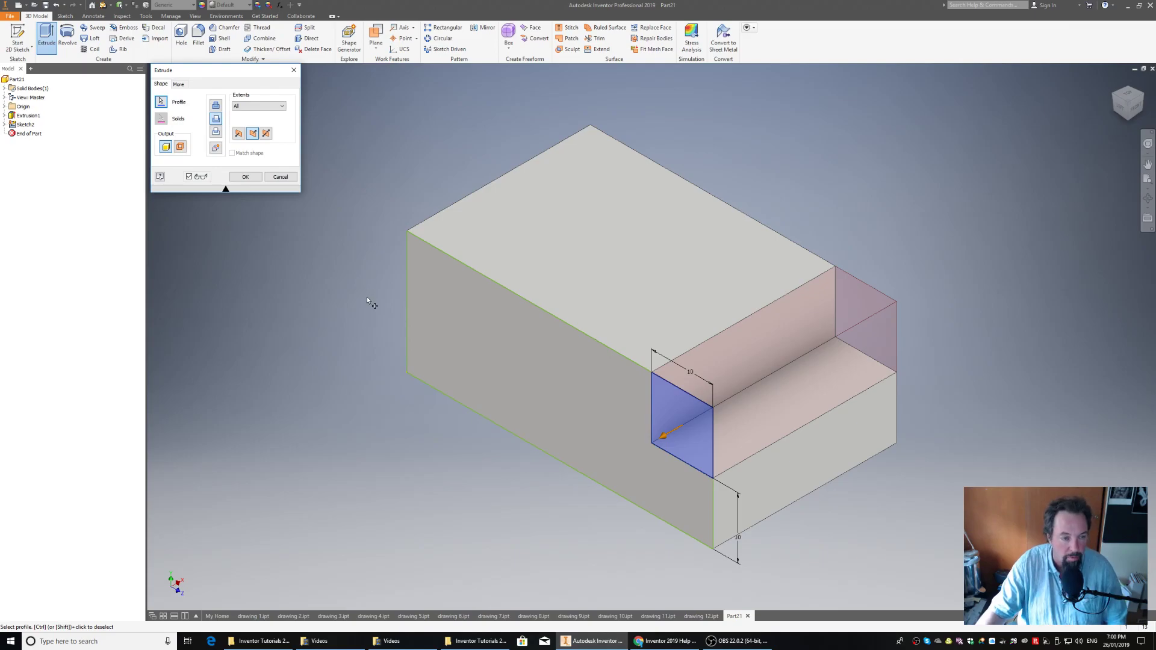
pyautogui.click(245, 177)
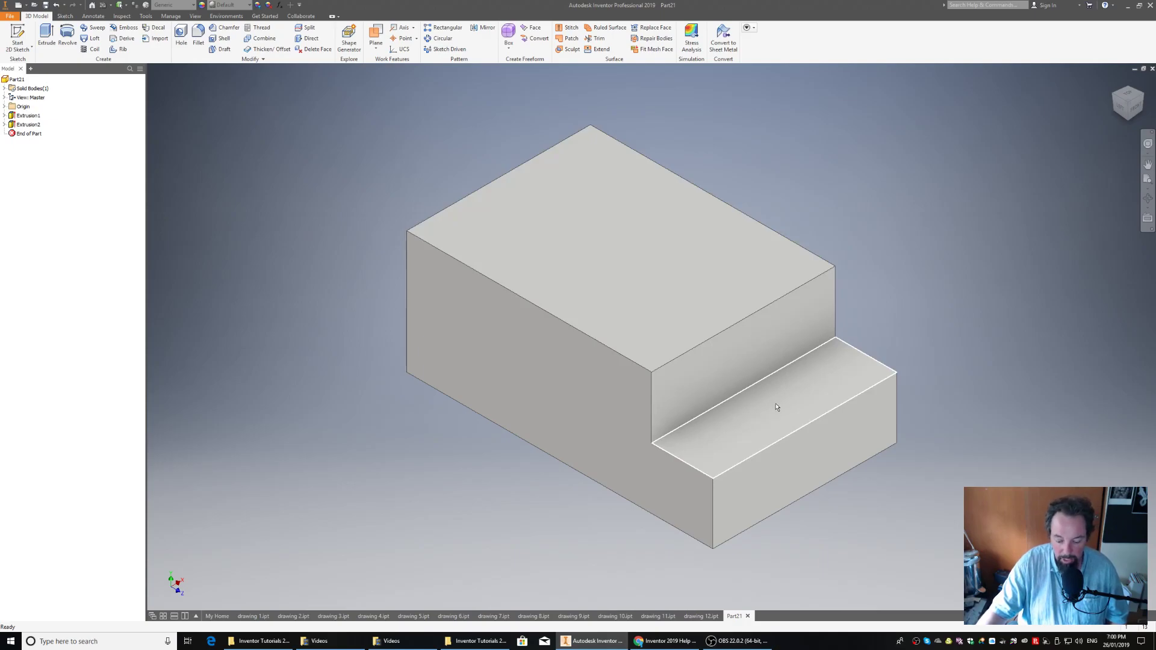
pyautogui.moveTo(791, 421)
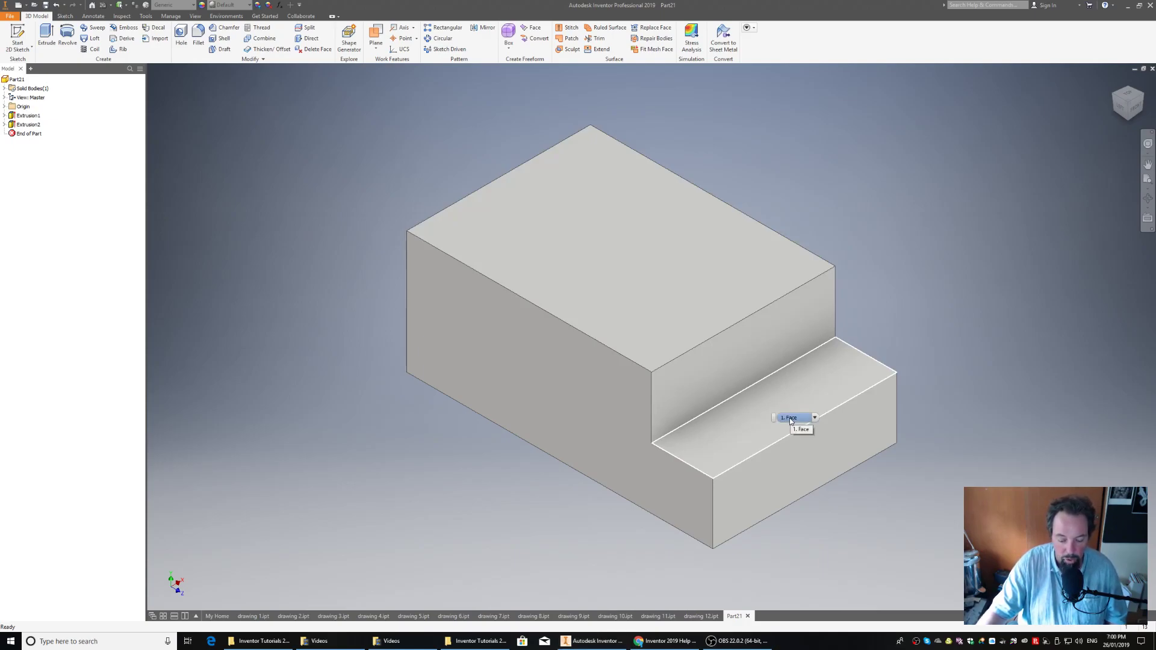
# Start a sketch on the top face of the lower step and project that face's edges into it.
pyautogui.click(17, 37)
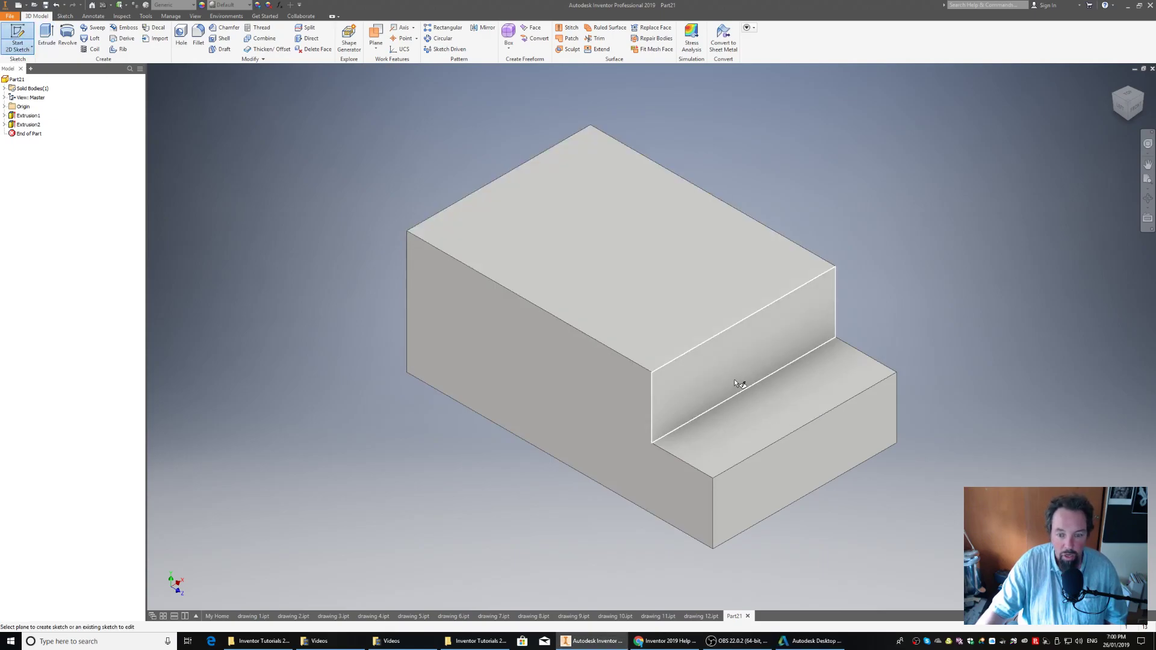
pyautogui.click(769, 403)
pyautogui.click(769, 400)
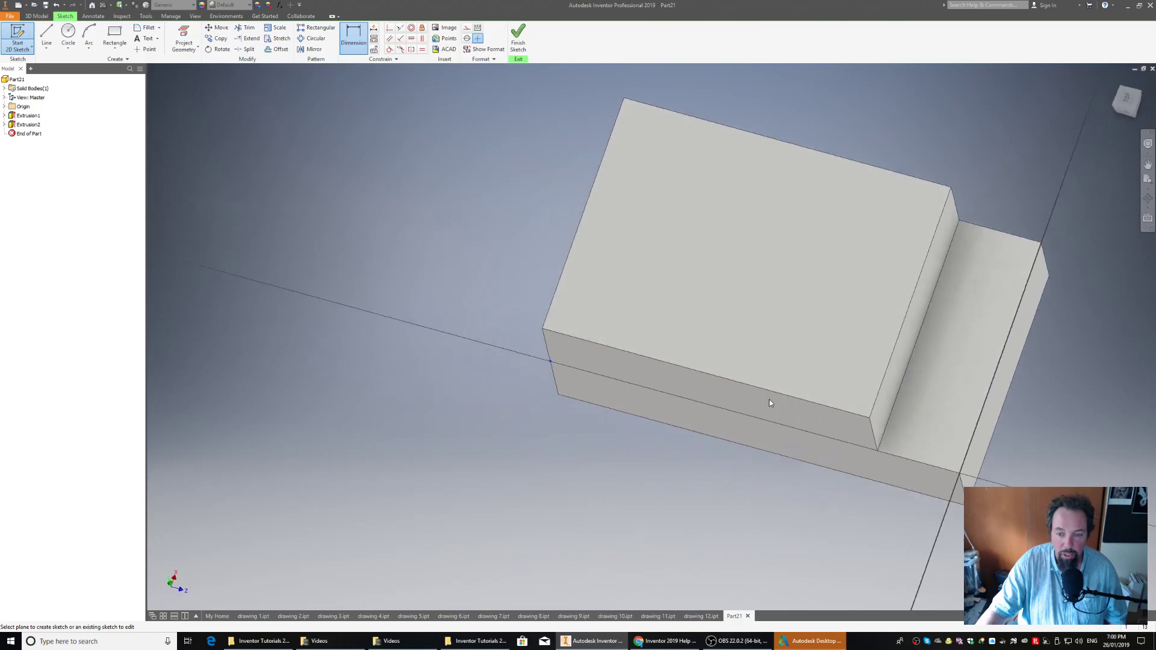
pyautogui.press('p')
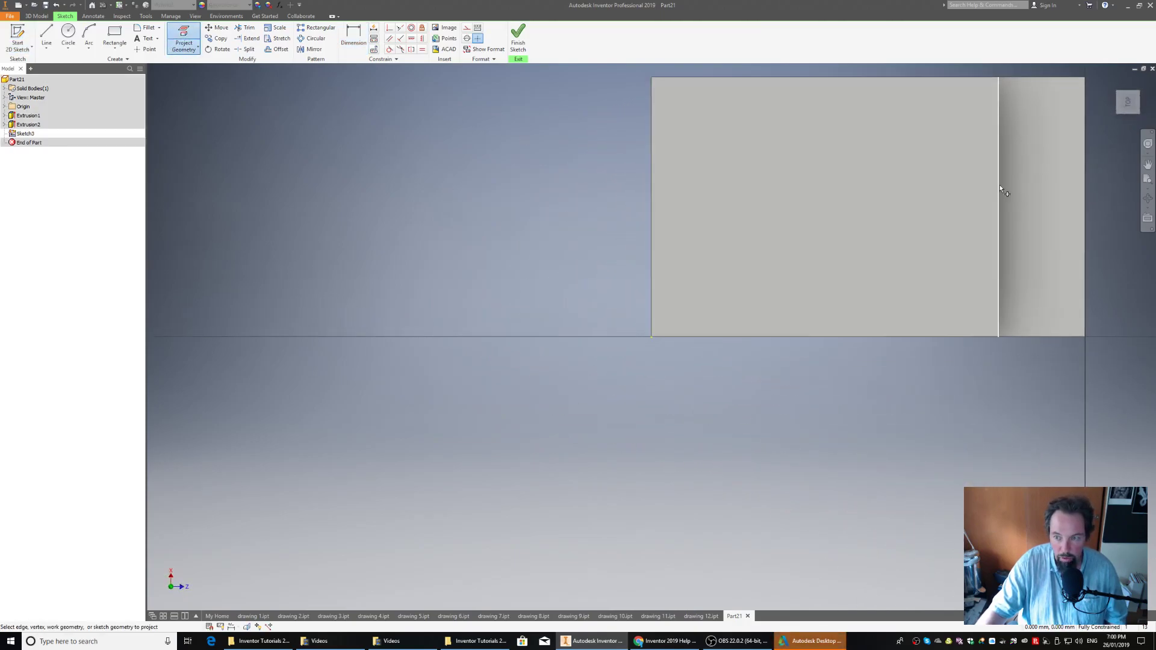
pyautogui.click(1046, 181)
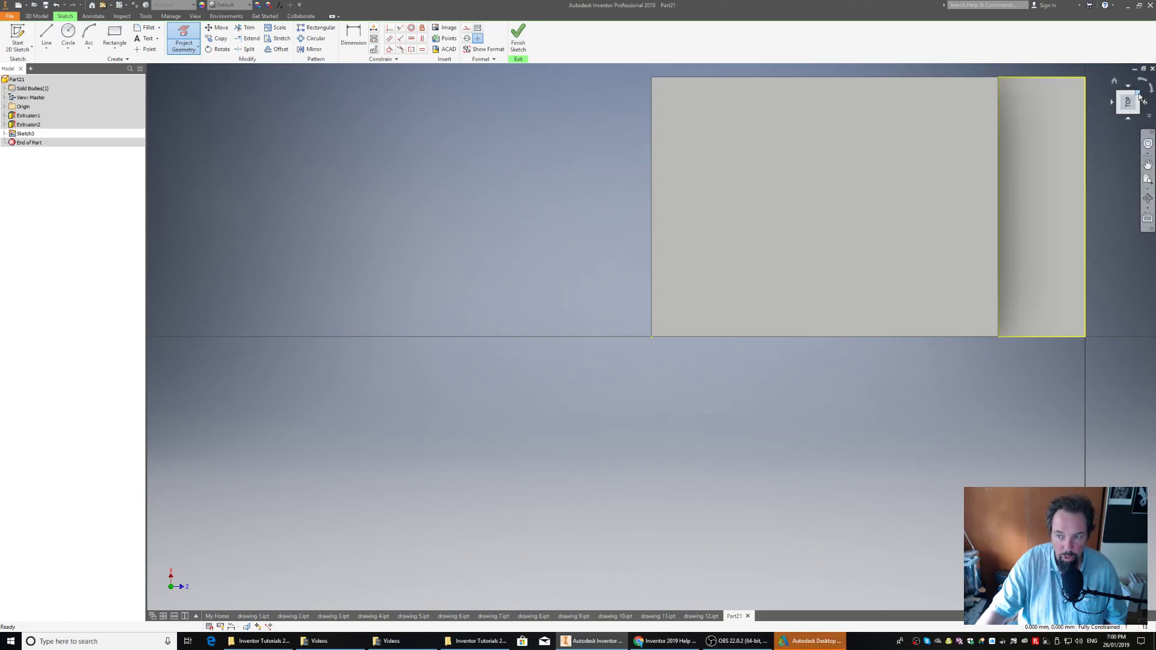
pyautogui.click(1140, 96)
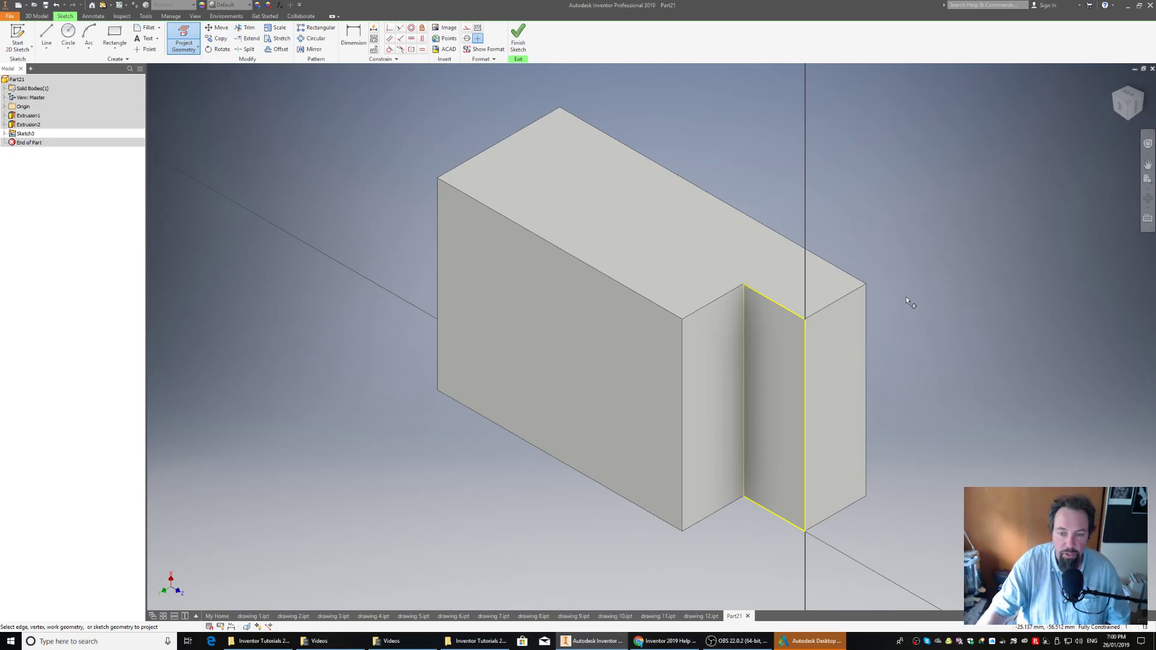
pyautogui.click(1119, 111)
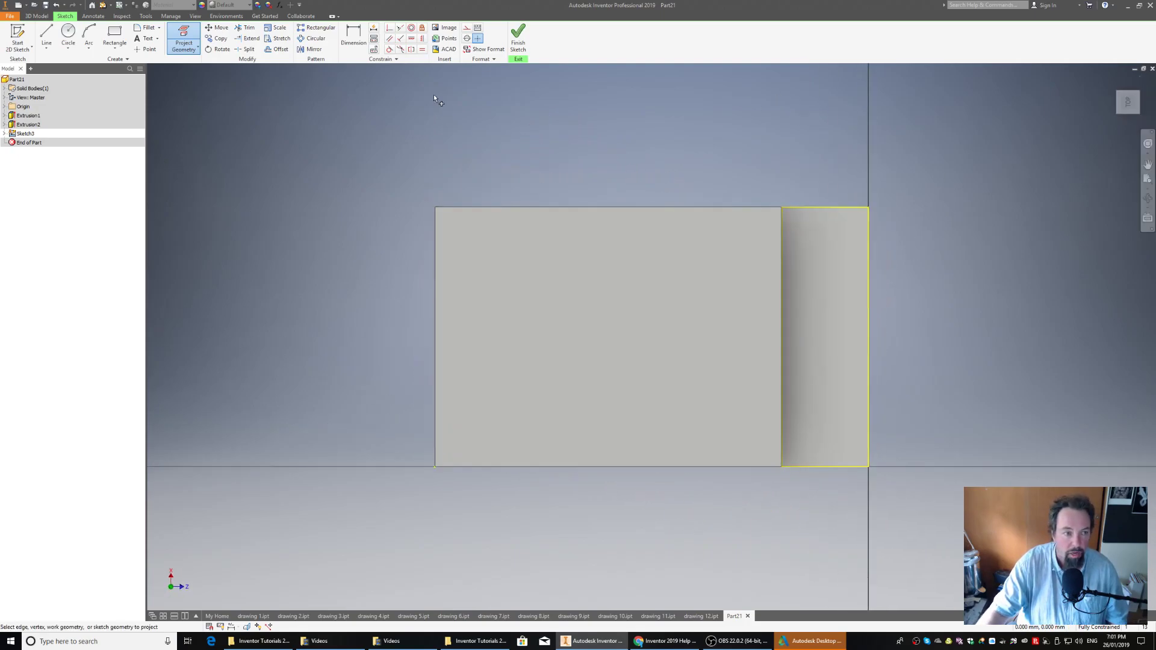
# Draw a closed line triangle at the step face's upper outer corner, about 10 mm wide and 8.5 mm high along the inner edge.
pyautogui.click(47, 33)
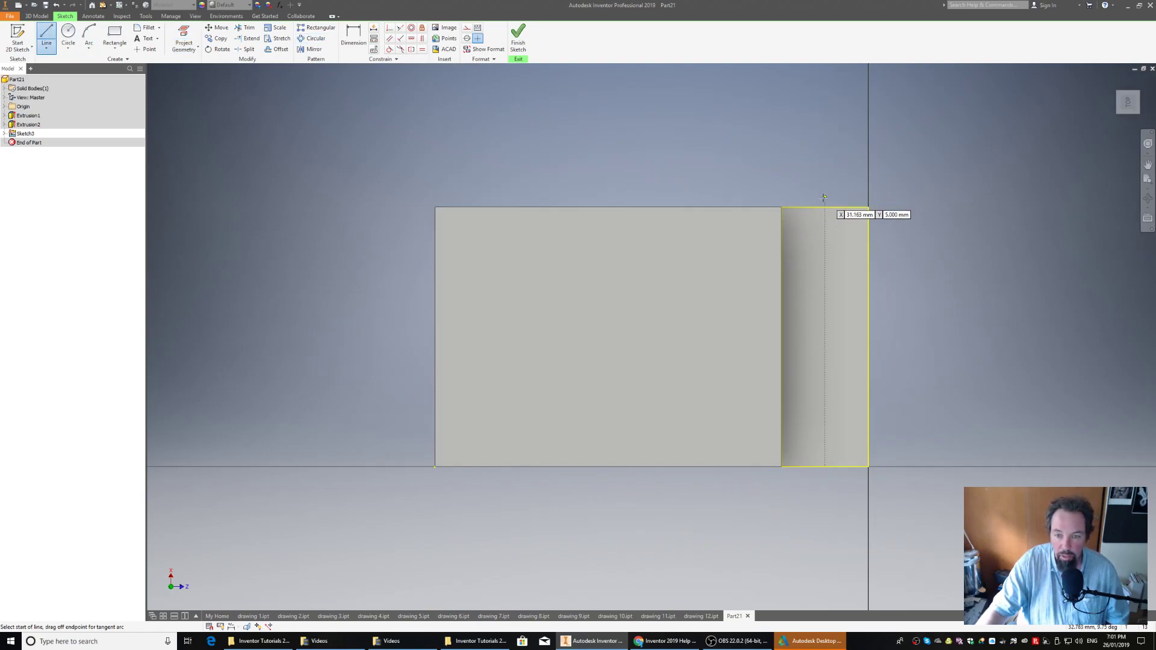
pyautogui.click(869, 208)
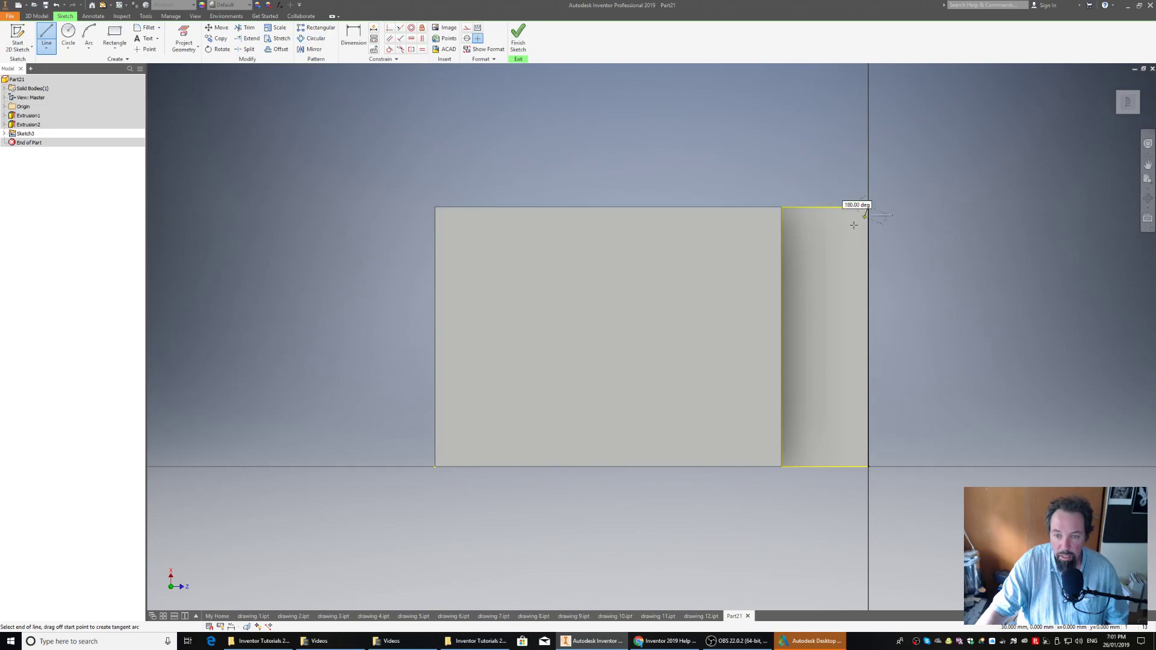
pyautogui.doubleClick(783, 280)
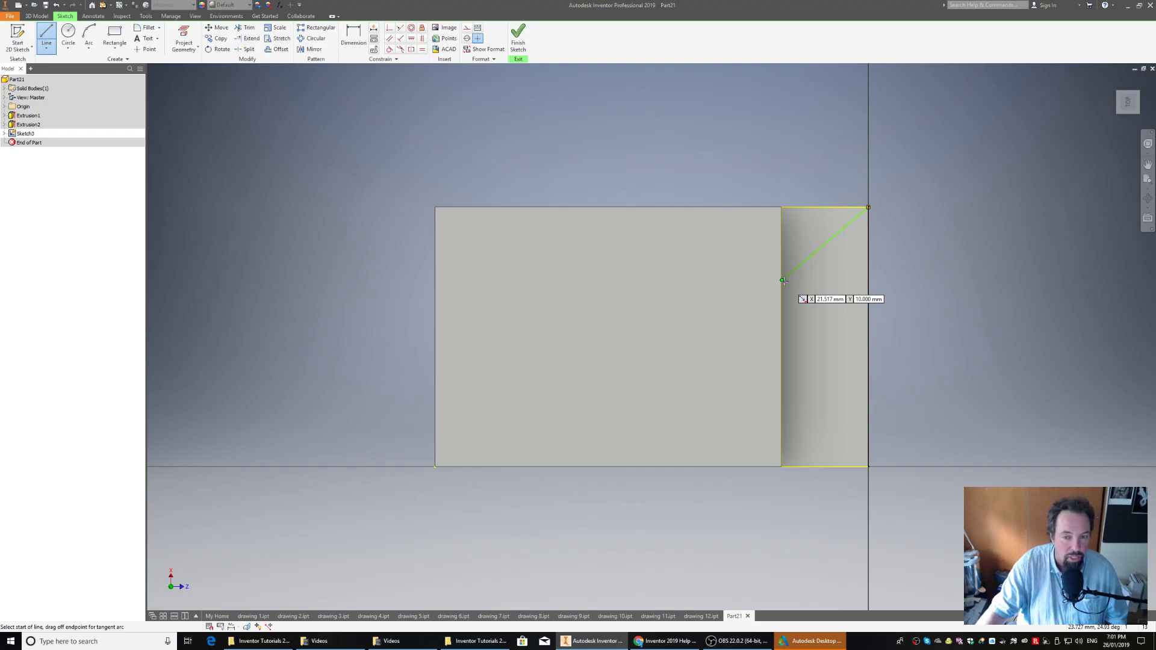
pyautogui.click(783, 281)
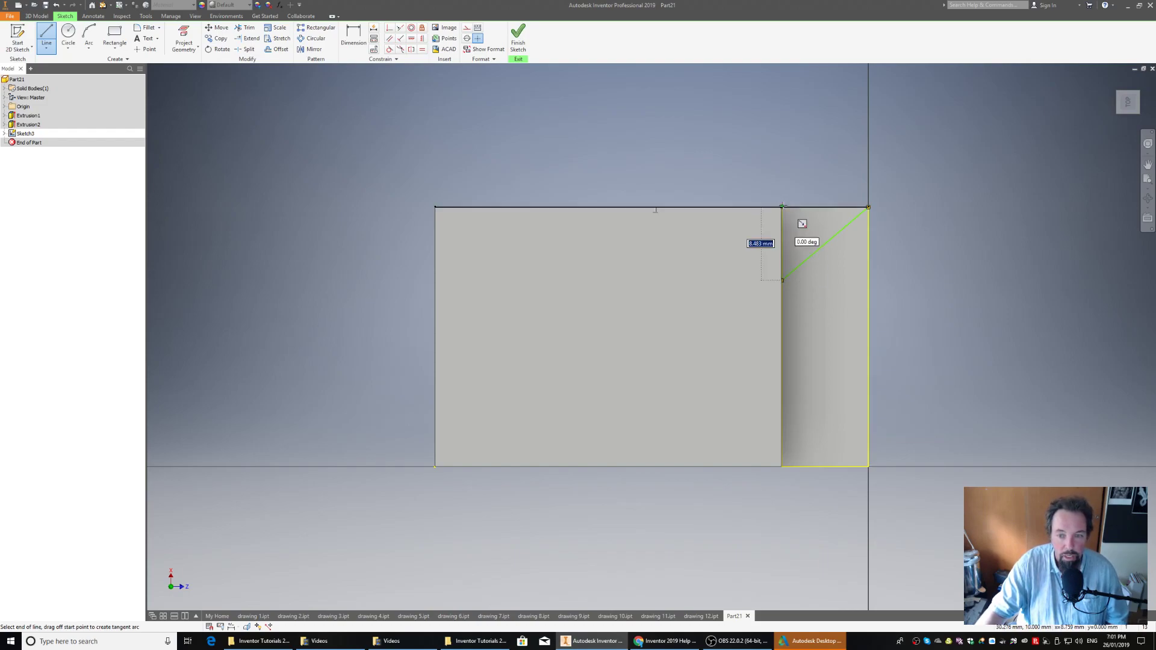
pyautogui.click(782, 207)
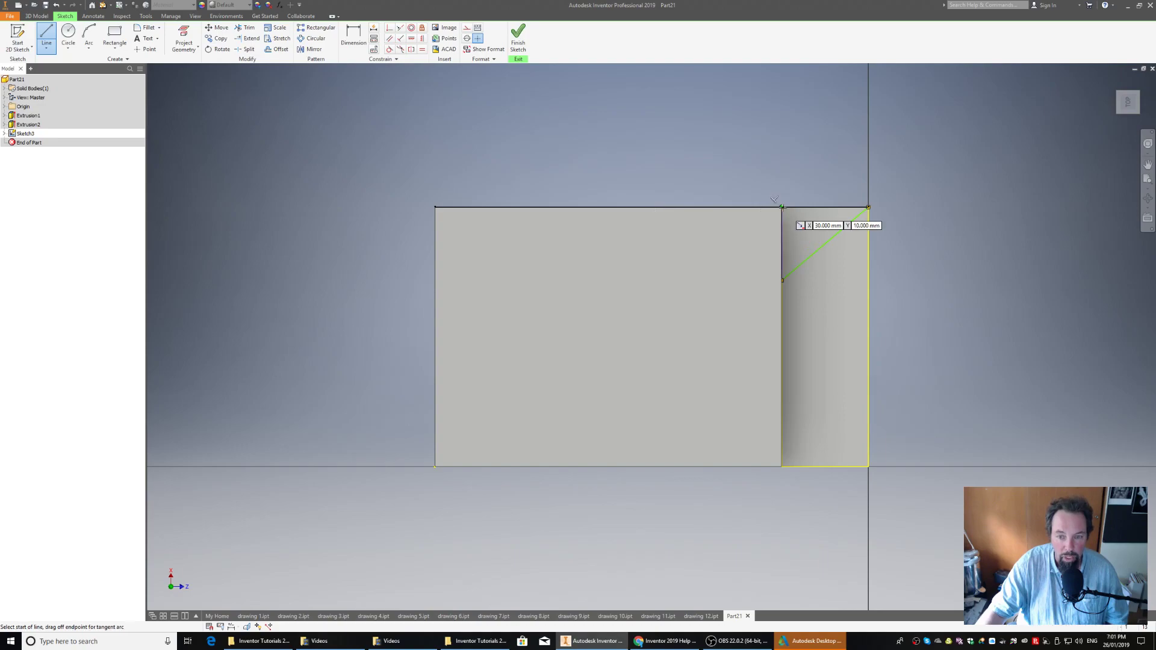
pyautogui.click(782, 207)
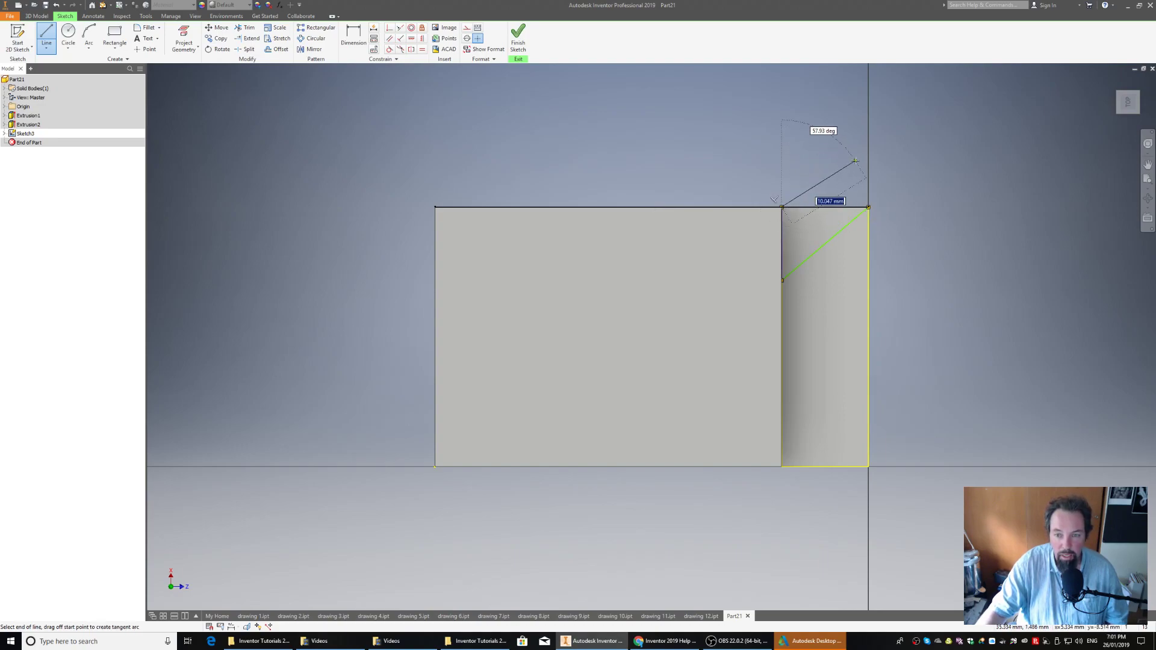
pyautogui.click(885, 223)
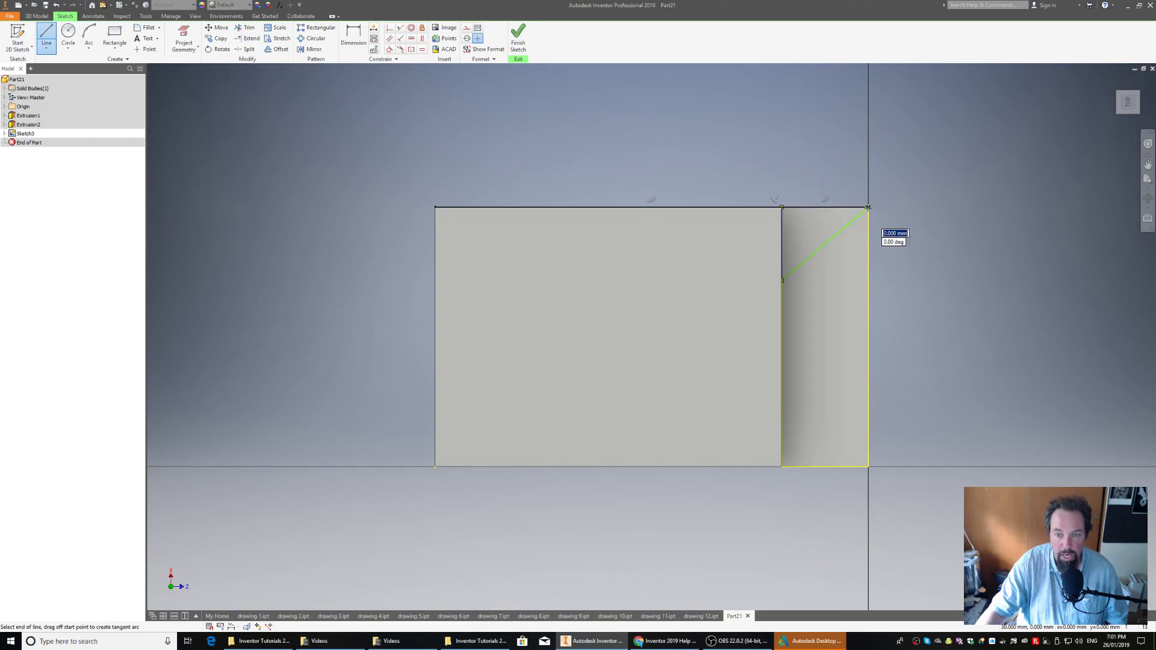
pyautogui.rightClick(910, 253)
pyautogui.click(953, 253)
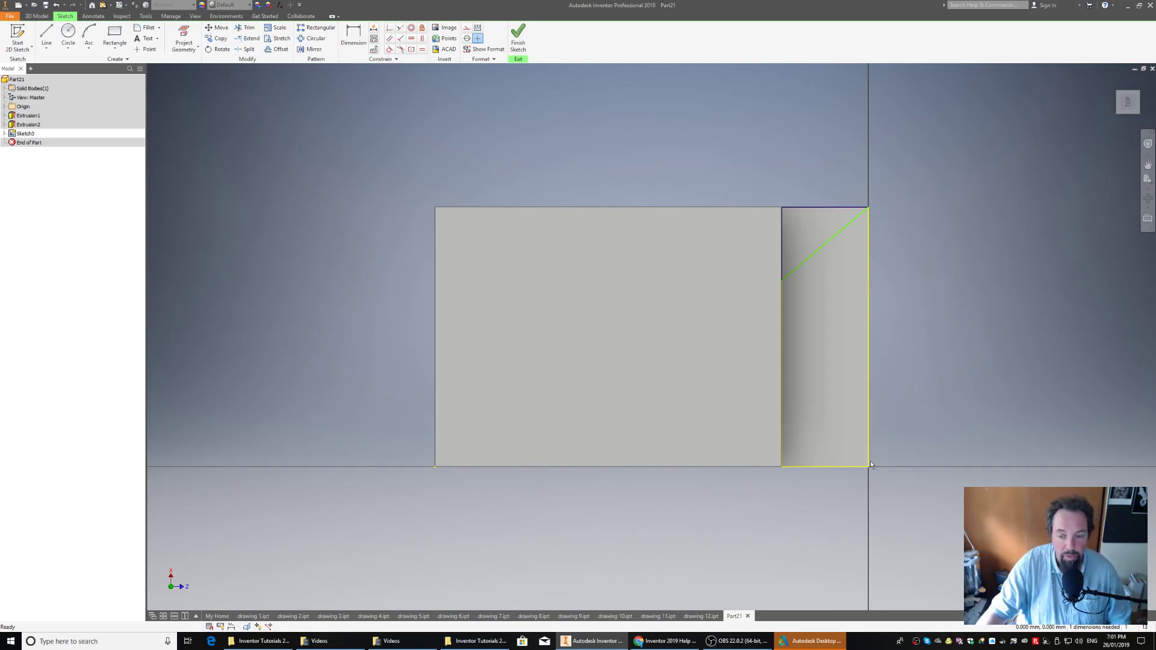
# Draw a matching closed line triangle at the step face's lower corner, about 10 mm wide and 10 mm high.
pyautogui.click(46, 35)
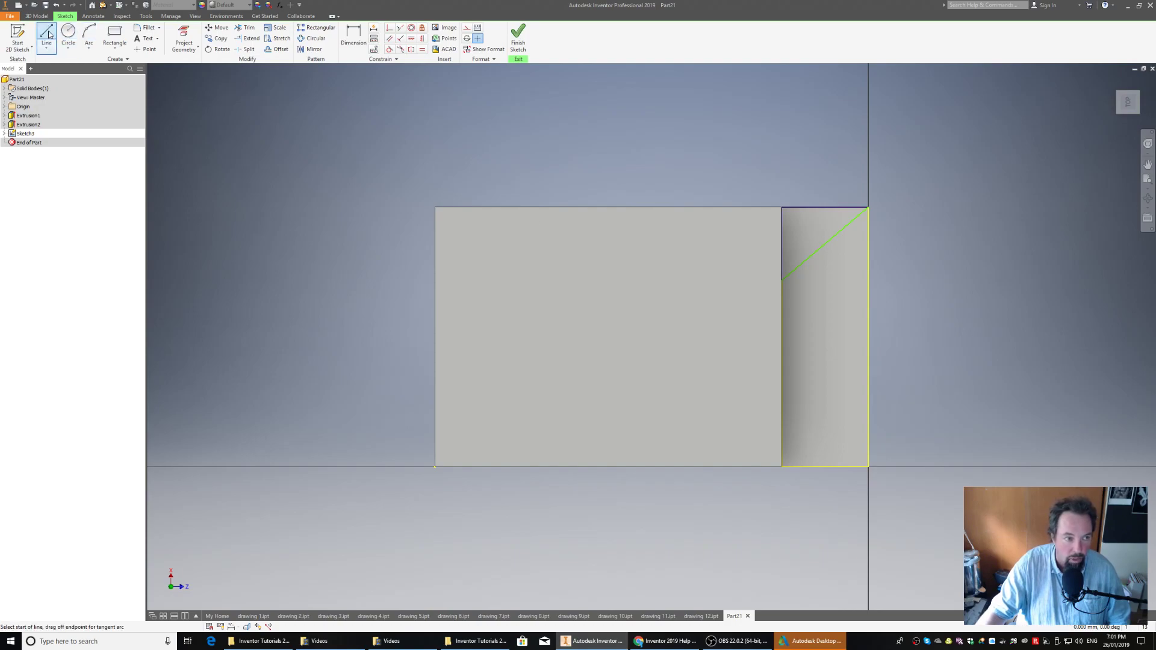
pyautogui.click(869, 466)
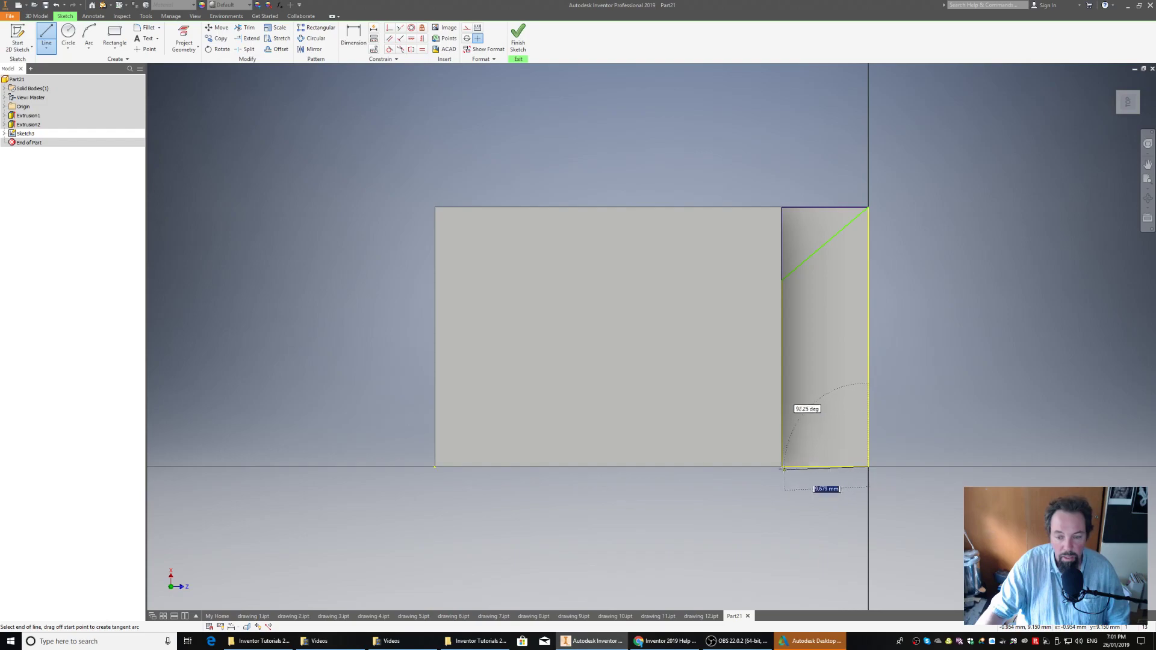
pyautogui.doubleClick(781, 466)
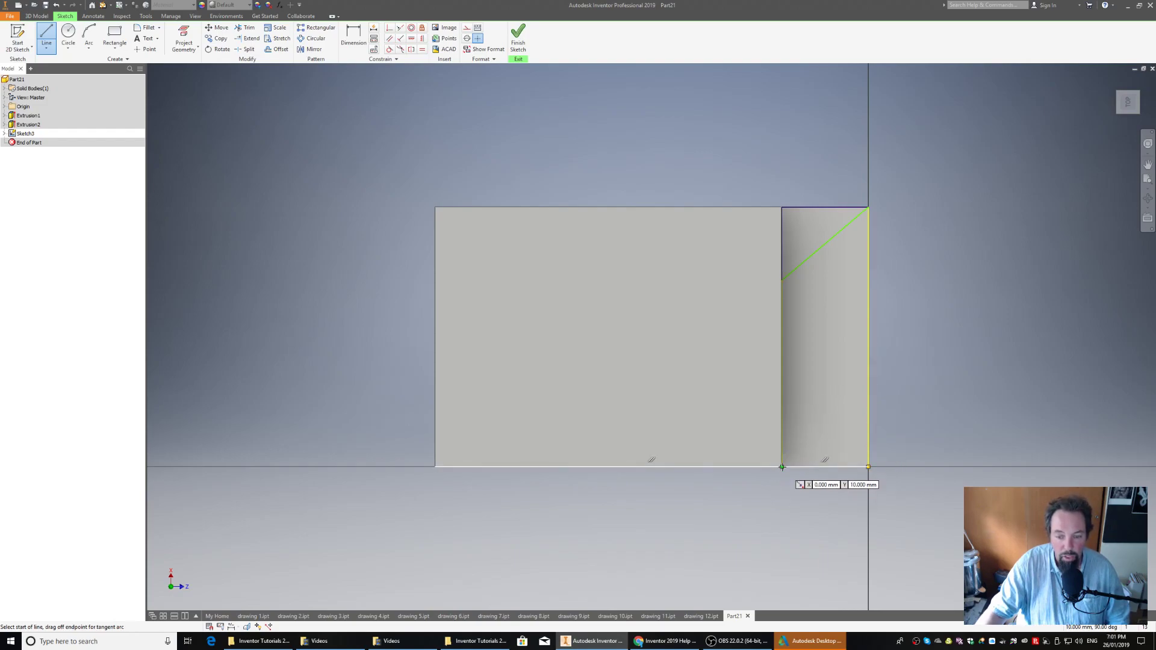
pyautogui.click(781, 466)
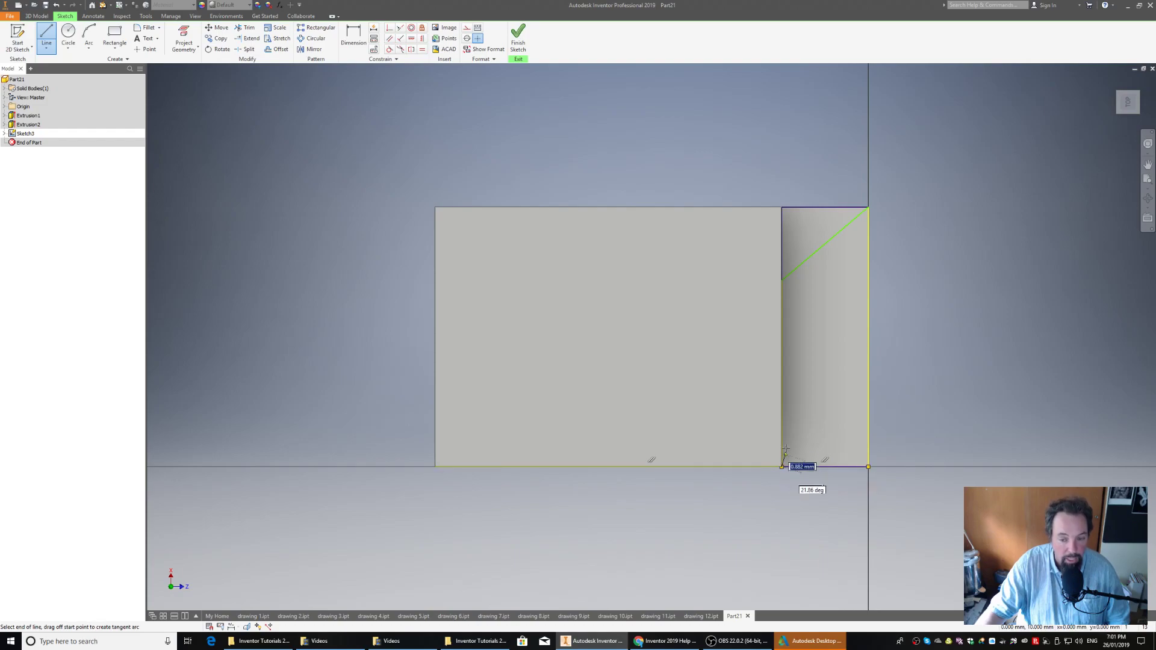
pyautogui.doubleClick(782, 380)
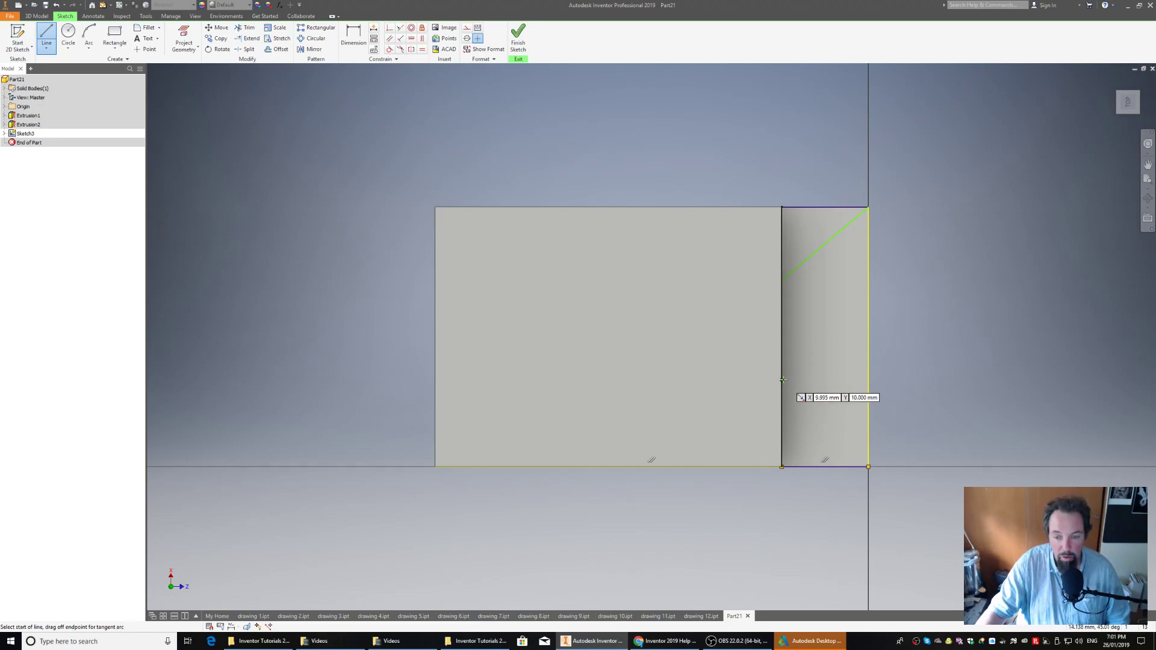
pyautogui.click(783, 380)
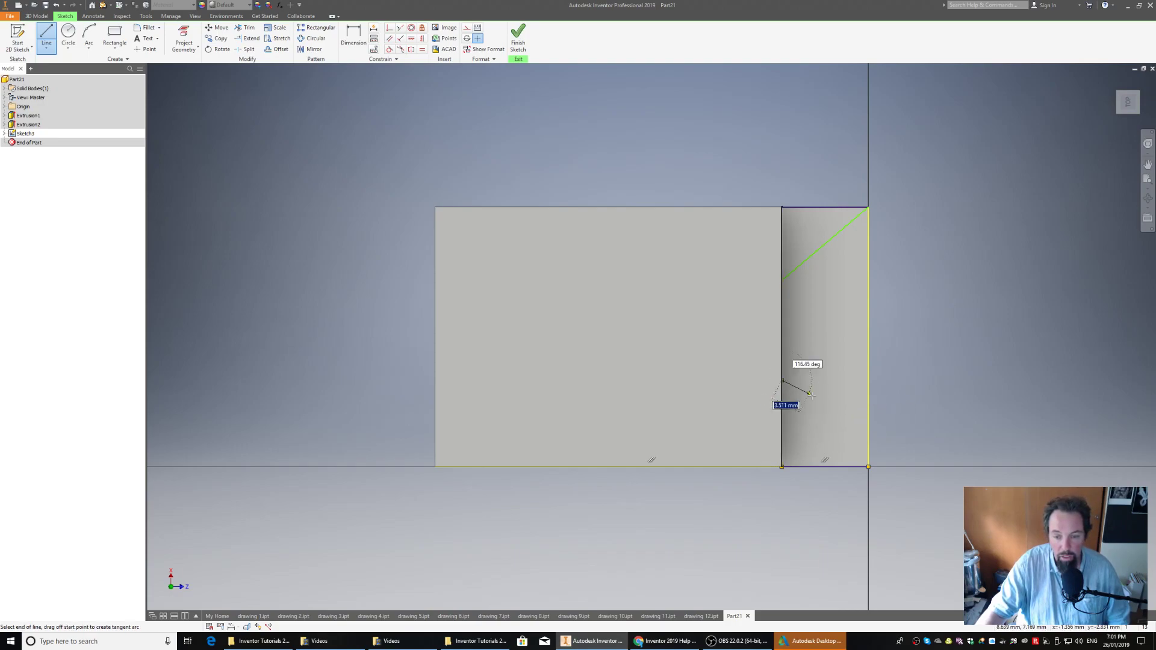
pyautogui.doubleClick(868, 467)
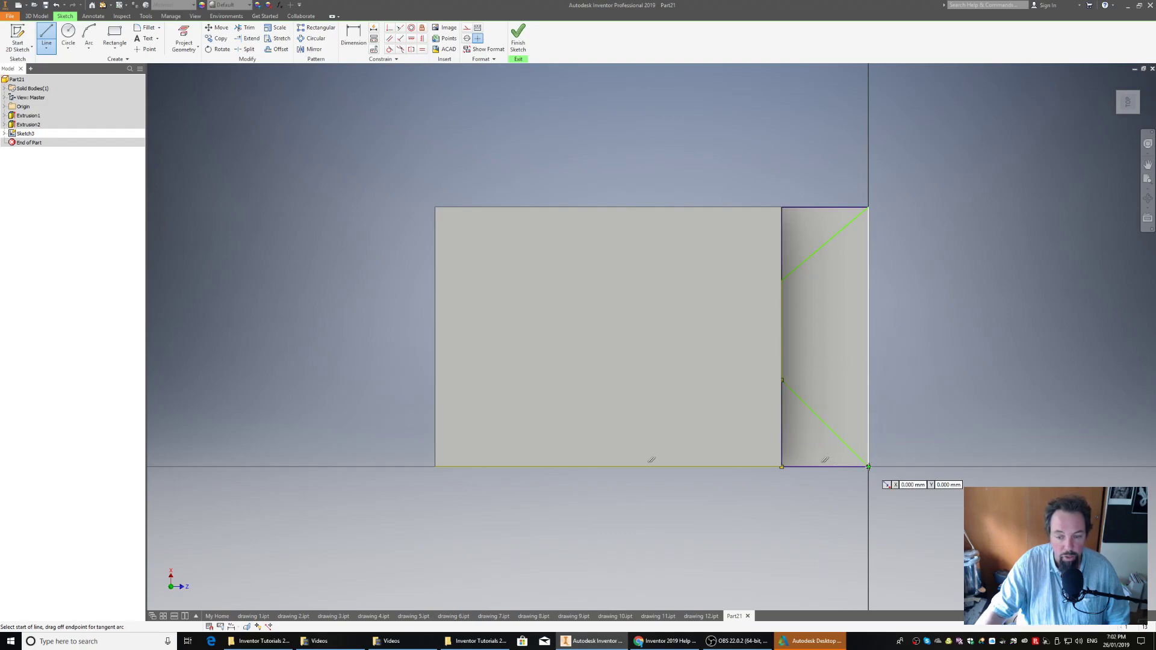
pyautogui.rightClick(714, 160)
pyautogui.click(745, 164)
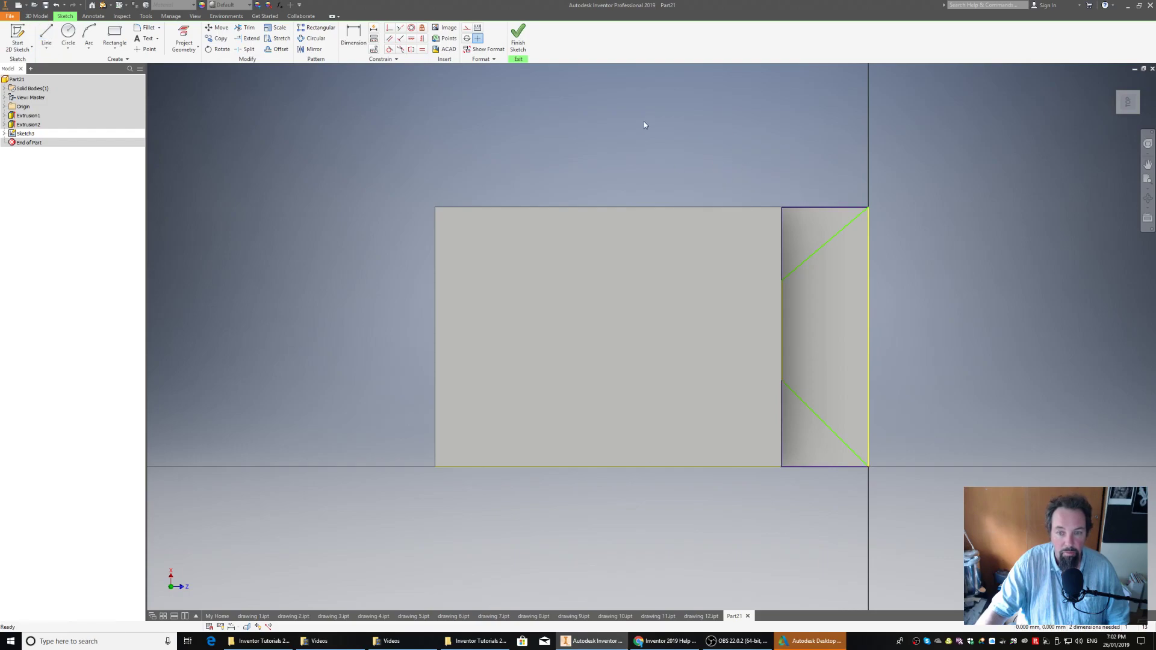
# Dimension the upper triangle's height from its top edge to the vertex on the inner edge and set it to 10 mm.
pyautogui.click(354, 36)
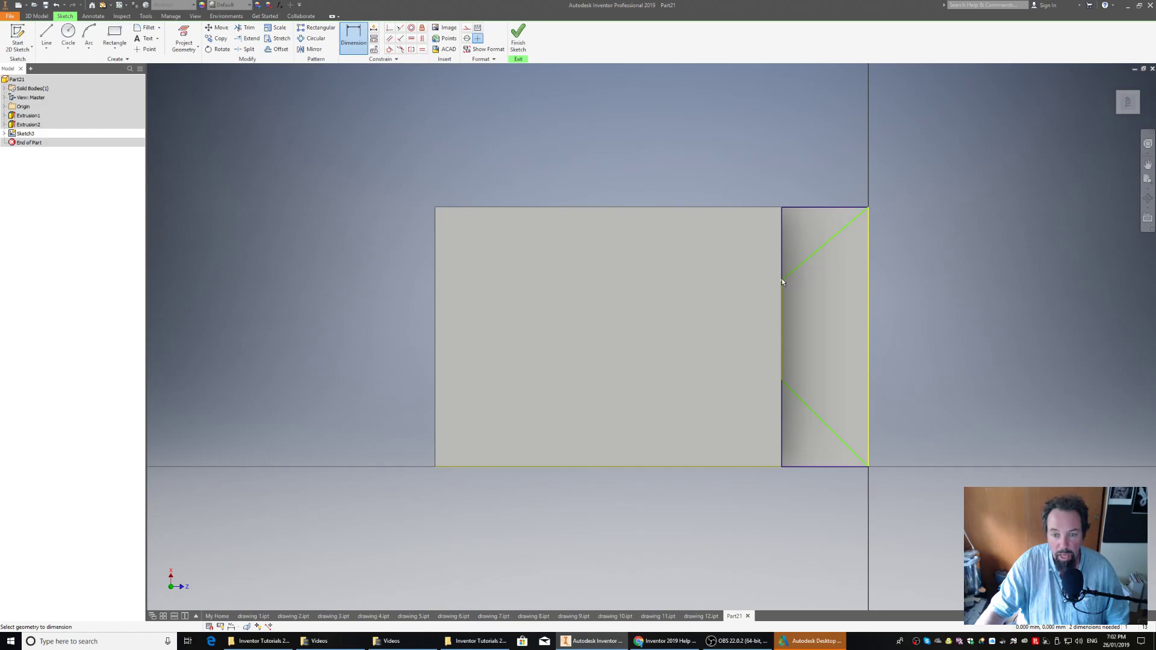
pyautogui.click(814, 207)
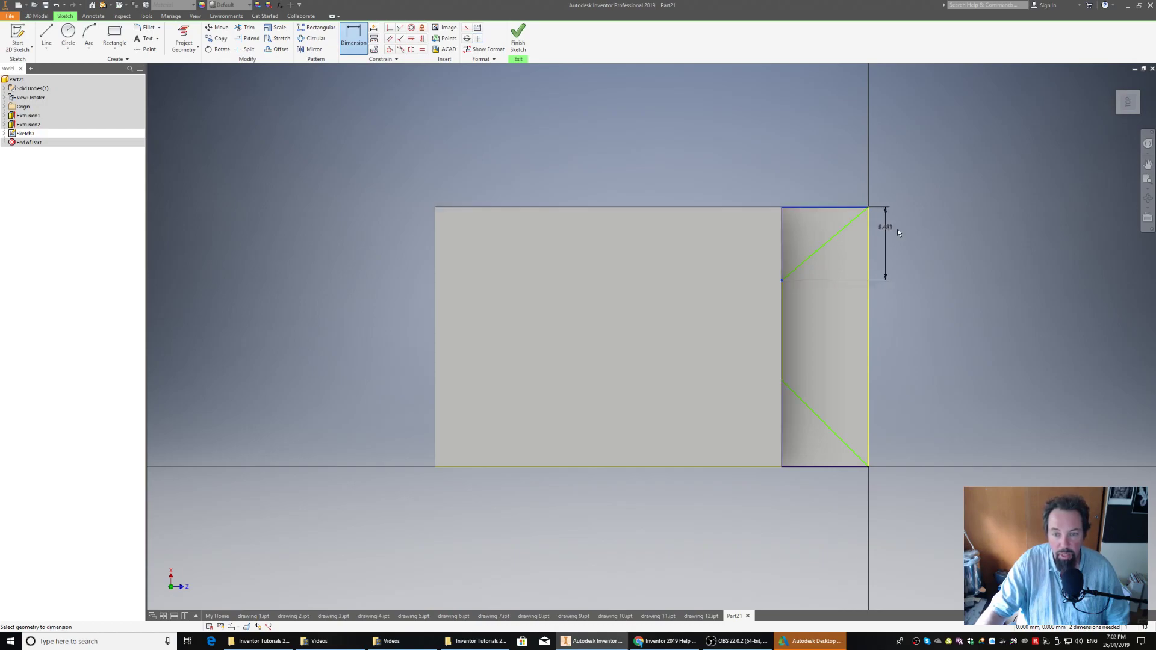
pyautogui.click(939, 235)
pyautogui.write('1')
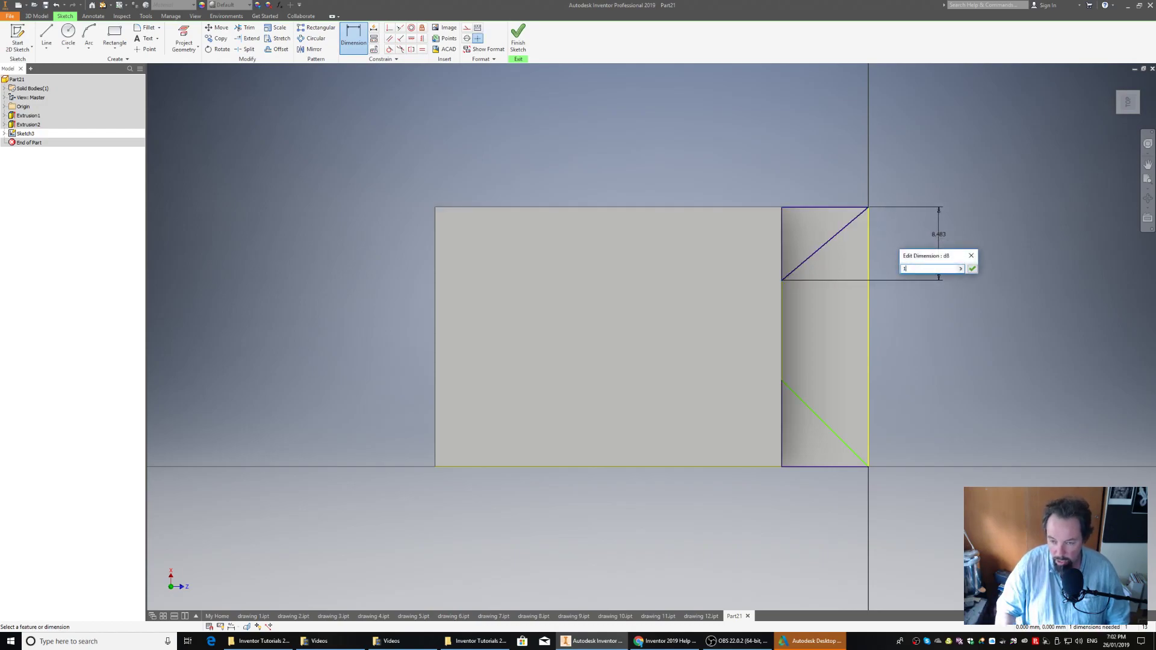
pyautogui.write('0')
pyautogui.press('Return')
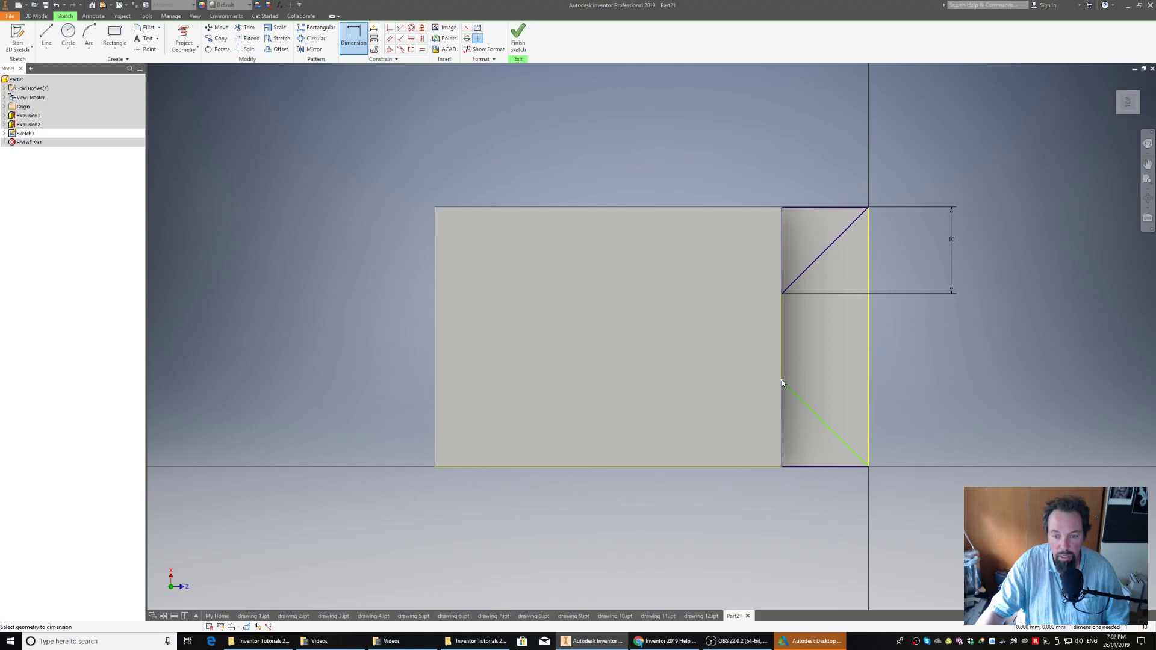
# Dimension the lower triangle's height from its bottom edge as 10 mm and finish the sketch.
pyautogui.click(814, 466)
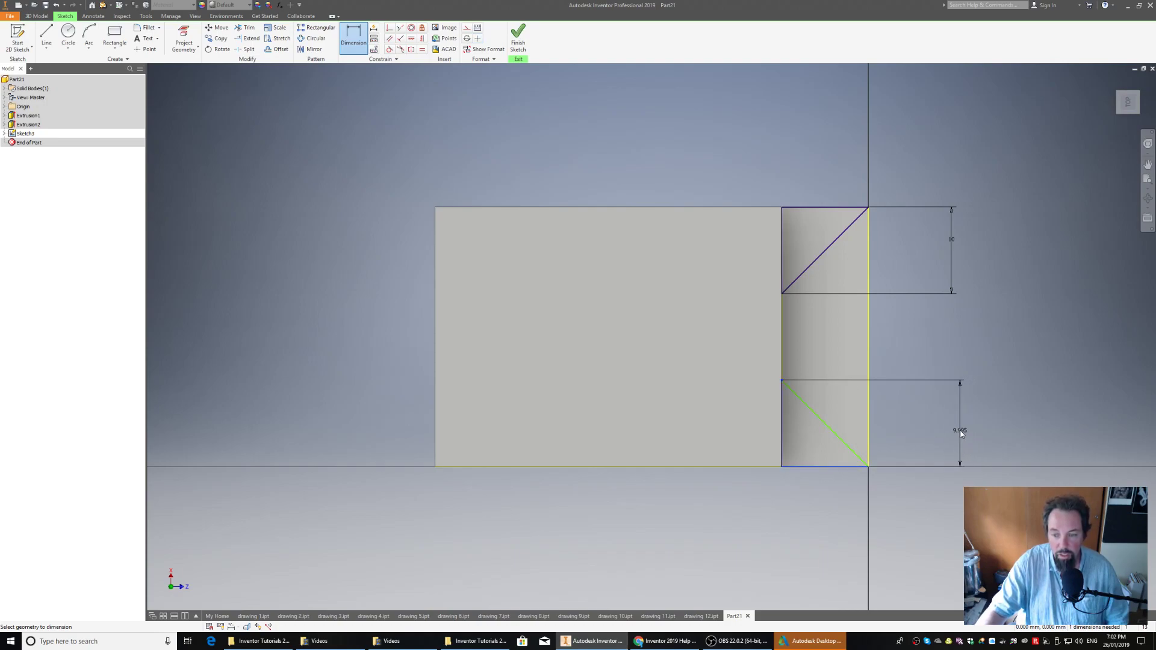
pyautogui.click(960, 429)
pyautogui.write('10')
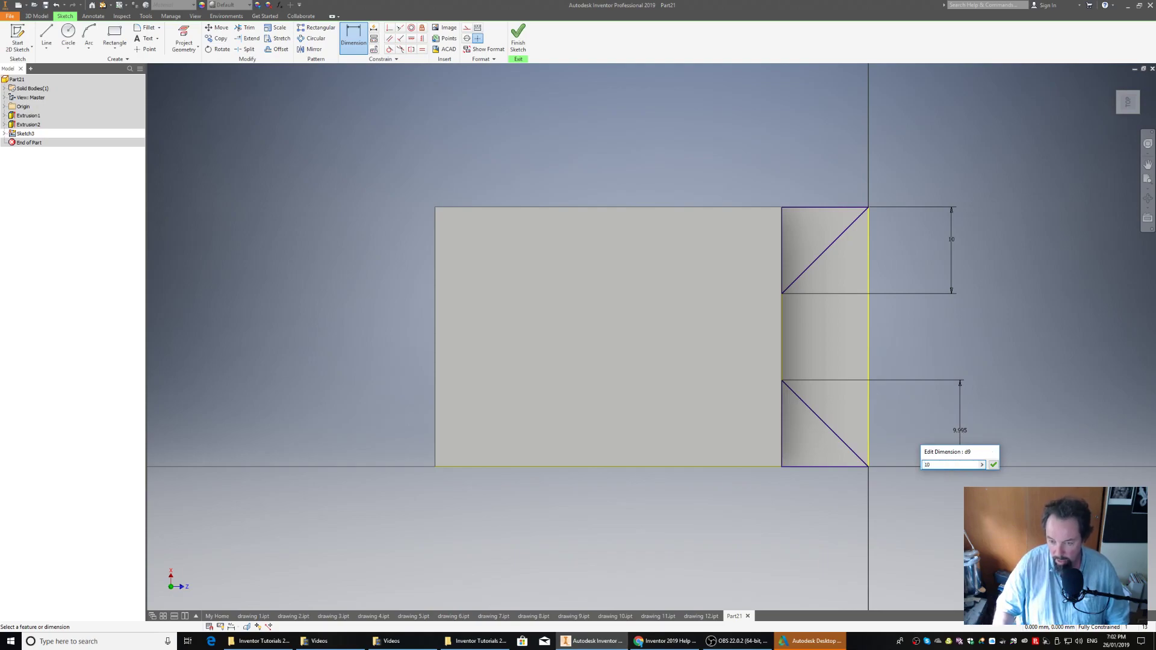
pyautogui.press('Return')
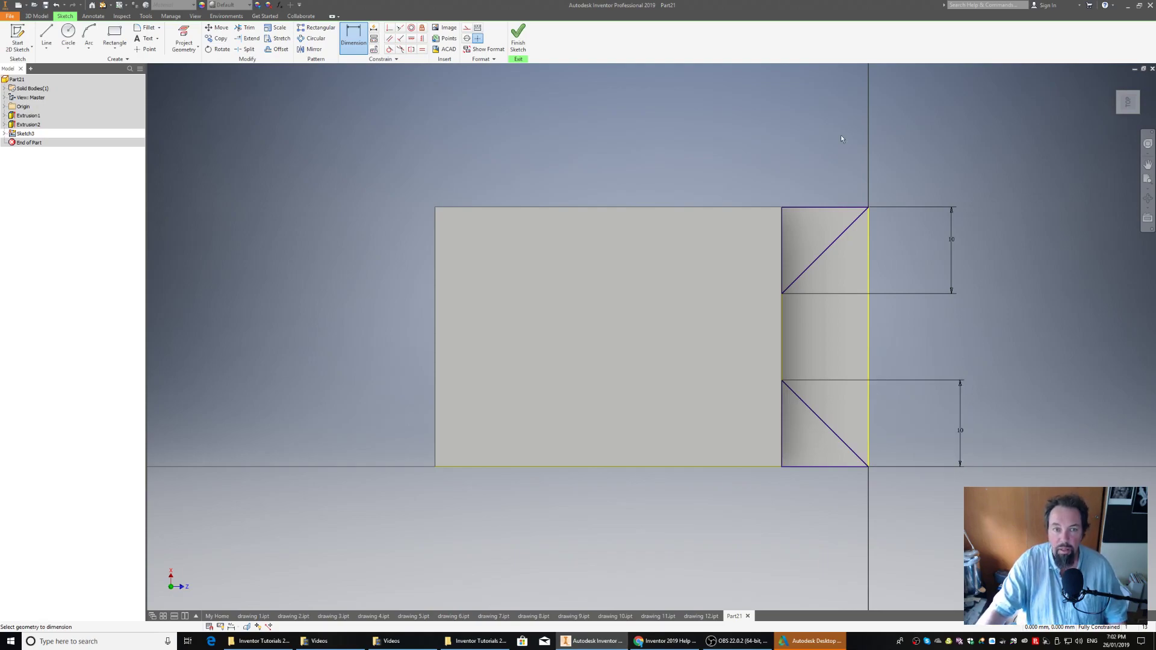
pyautogui.click(518, 37)
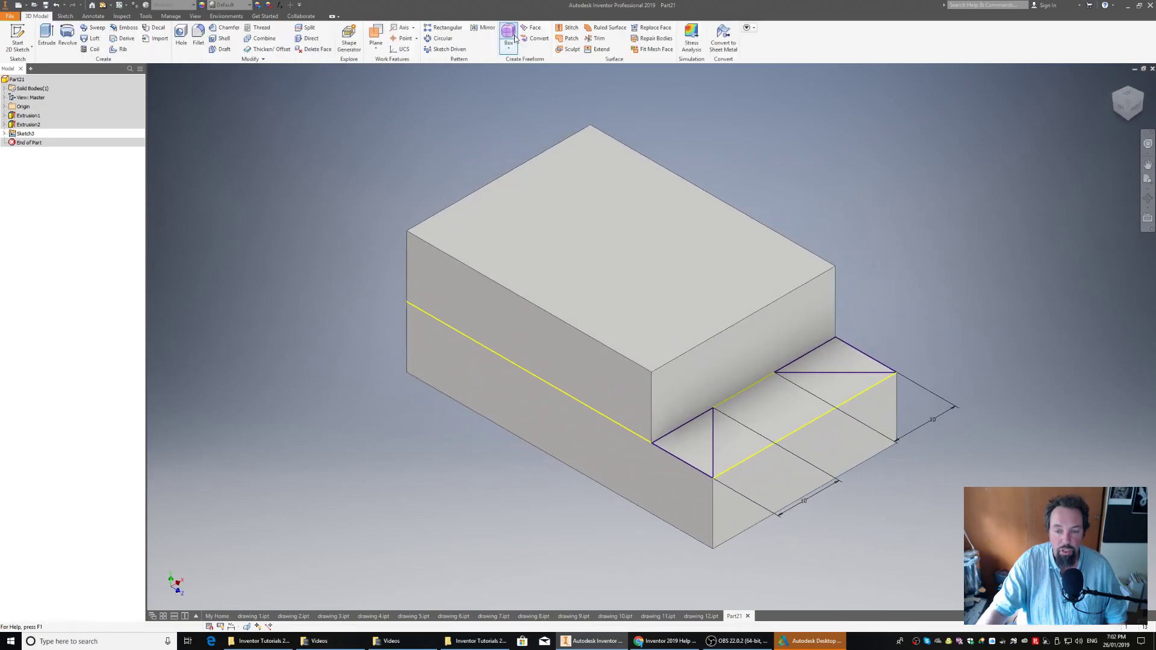
pyautogui.click(47, 36)
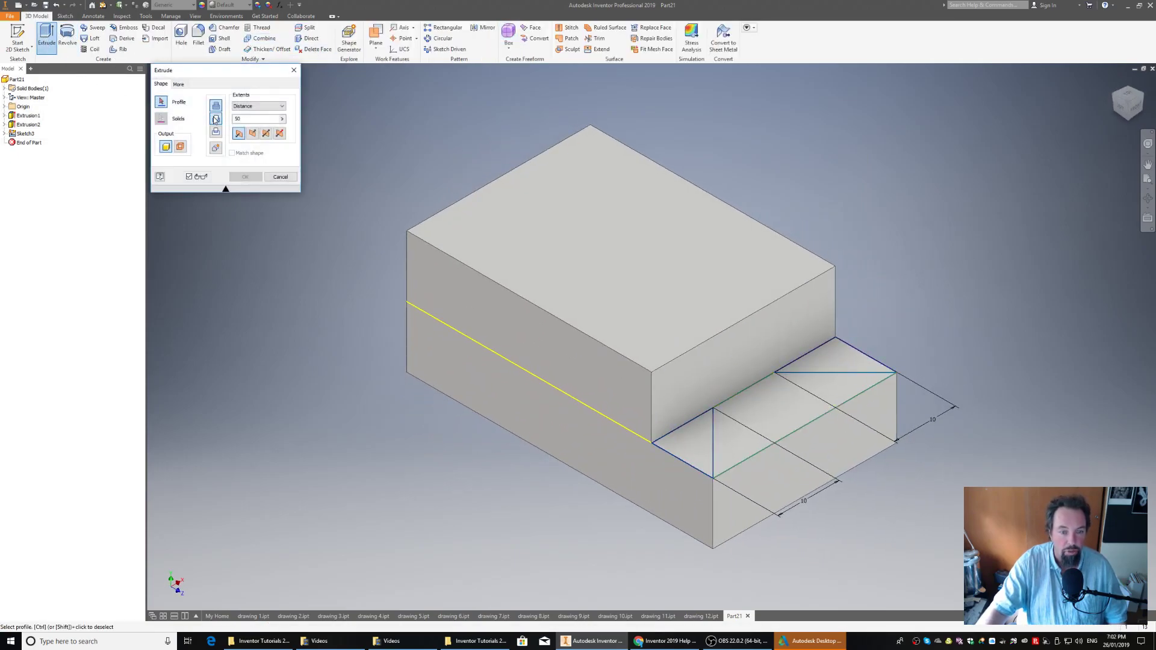
pyautogui.click(256, 106)
pyautogui.click(244, 141)
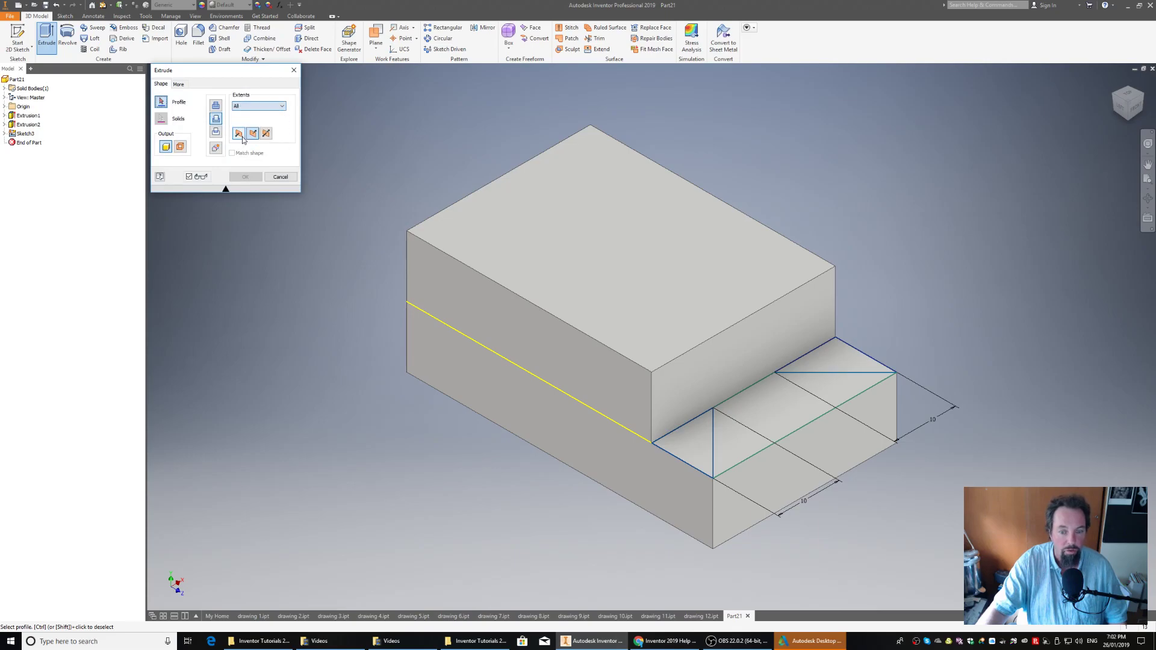
pyautogui.click(697, 444)
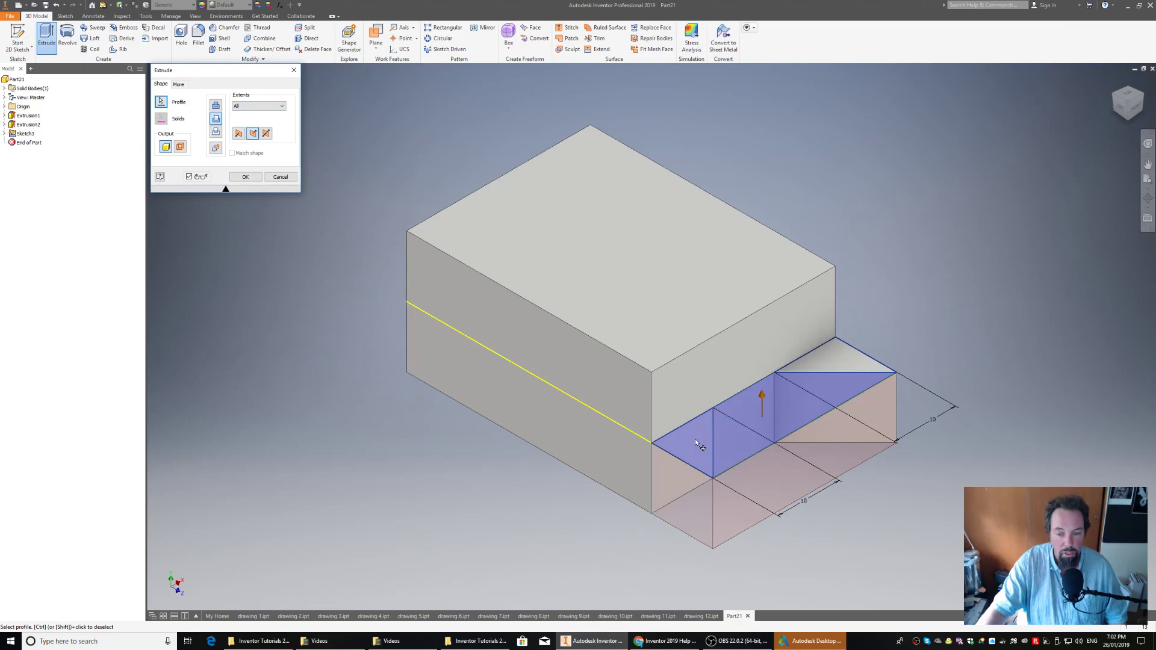
pyautogui.click(287, 180)
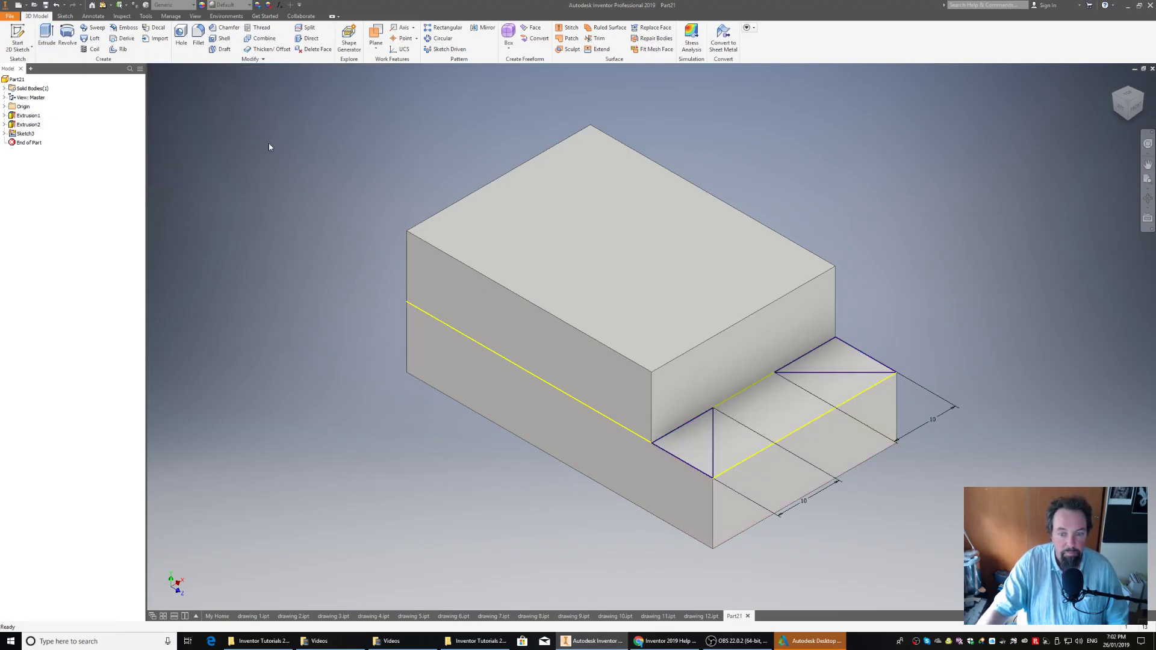
# Undo the triangle lines and their dimensions back to the sketch with only the projected step face outline.
pyautogui.click(58, 6)
pyautogui.click(59, 6)
pyautogui.click(58, 6)
pyautogui.click(59, 6)
pyautogui.click(58, 6)
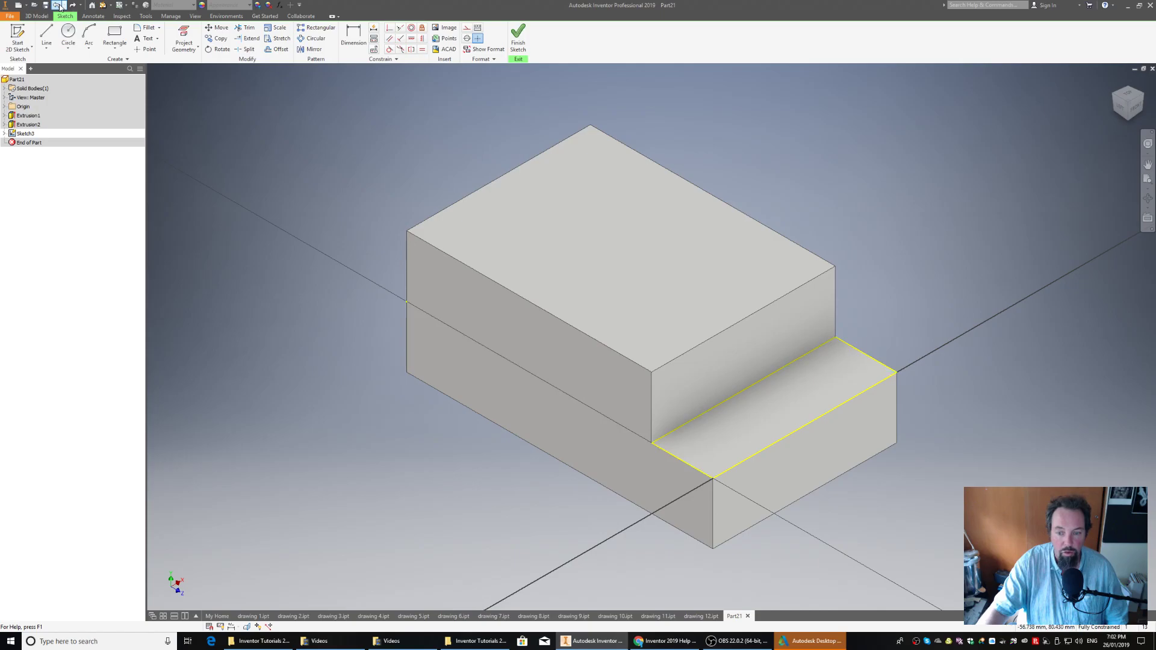
# Draw a closed line triangle at the far corner of the step face, 10 mm along its short edge and about 8.6 mm along the inner edge.
pyautogui.click(43, 35)
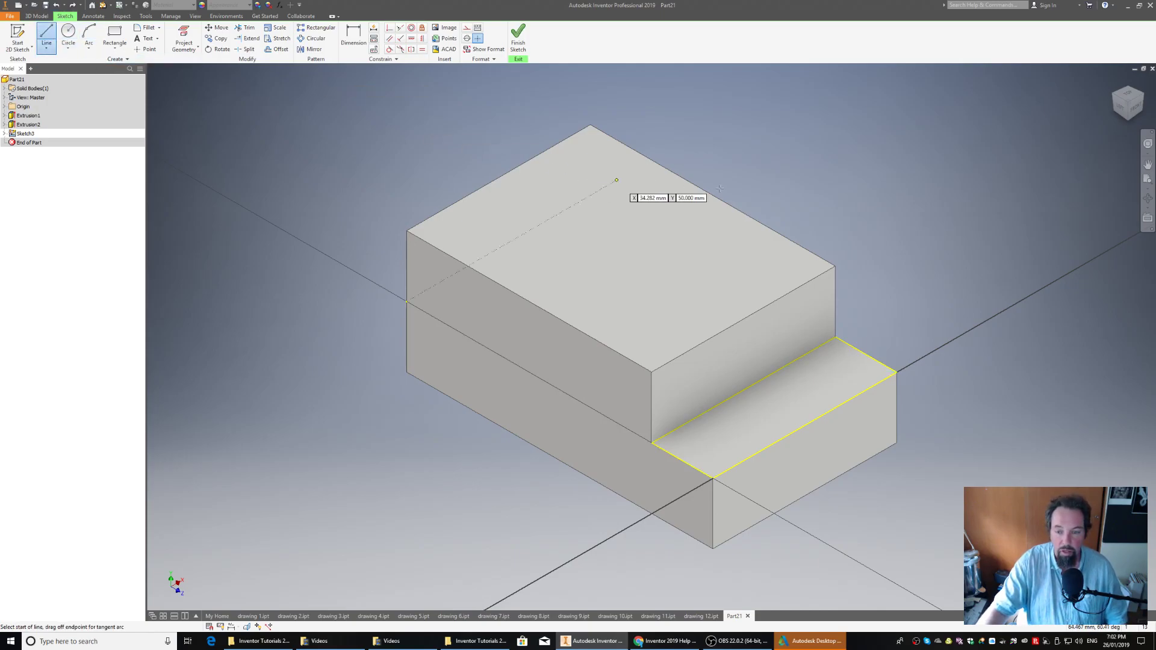
pyautogui.click(836, 338)
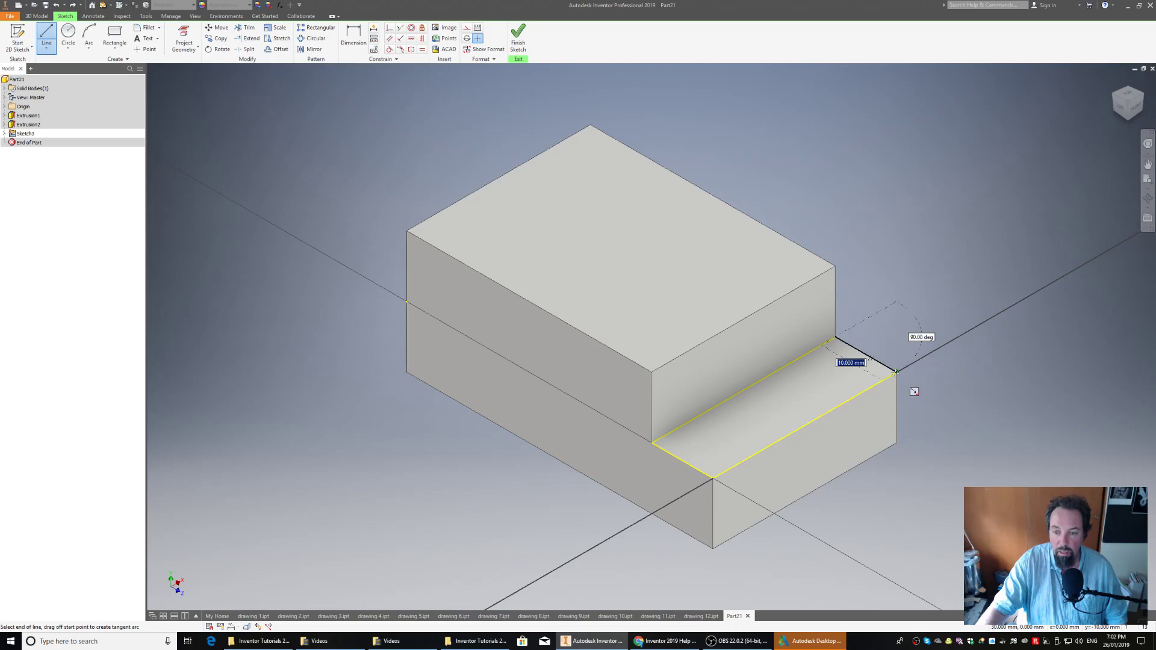
pyautogui.click(896, 372)
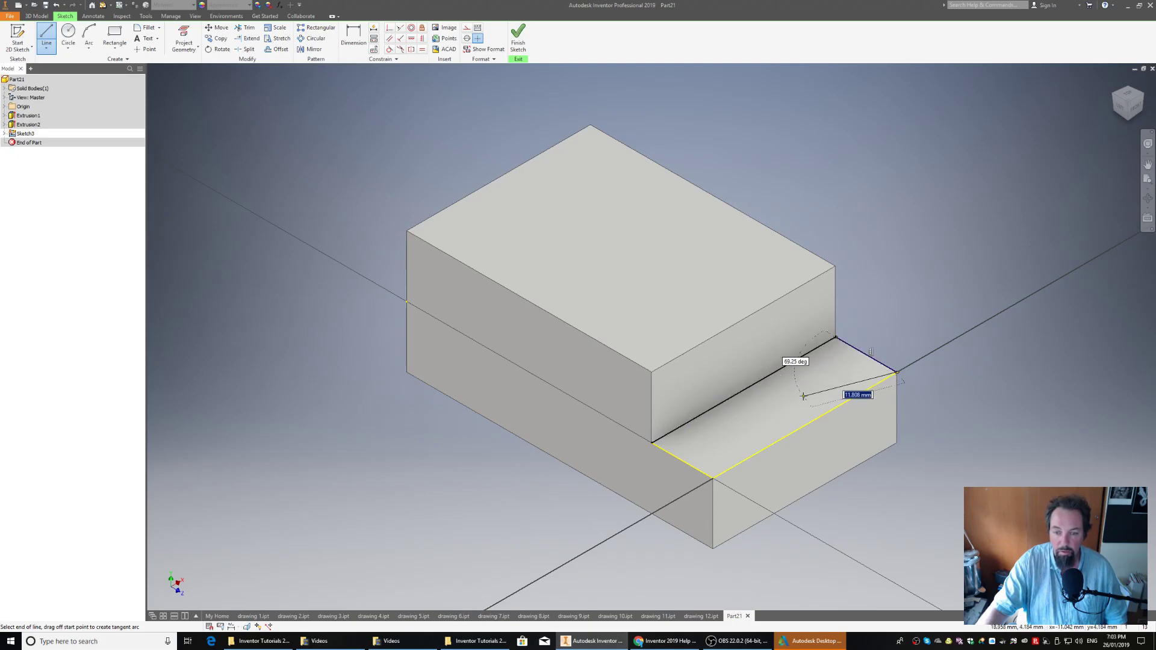
pyautogui.click(783, 367)
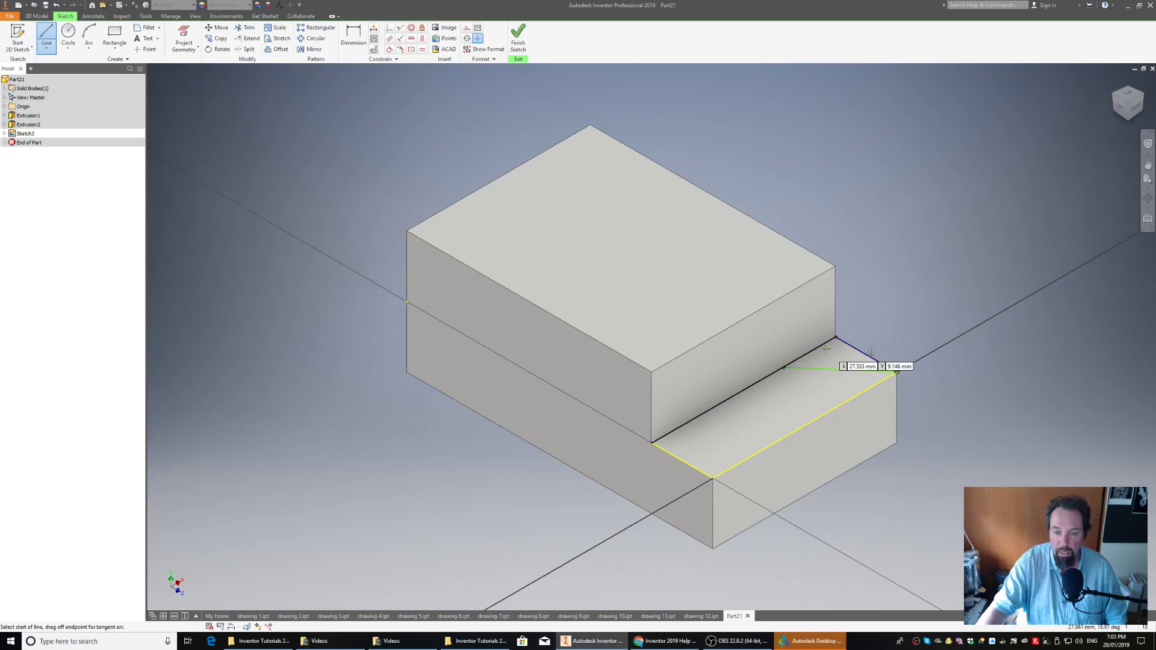
pyautogui.click(784, 368)
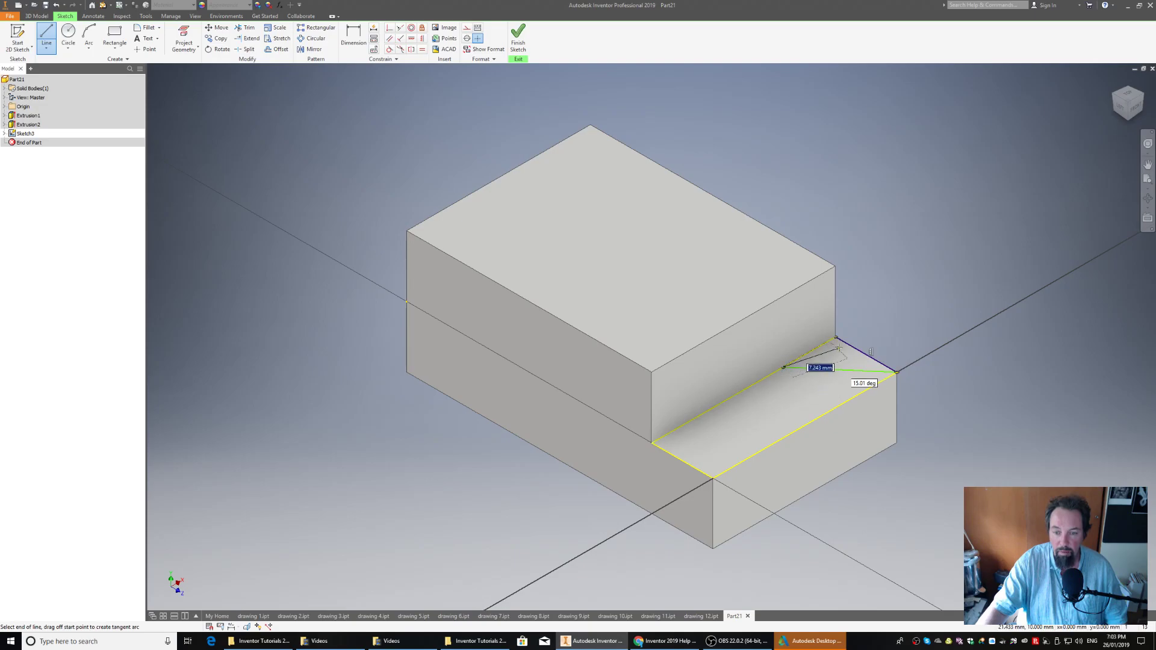
pyautogui.click(836, 337)
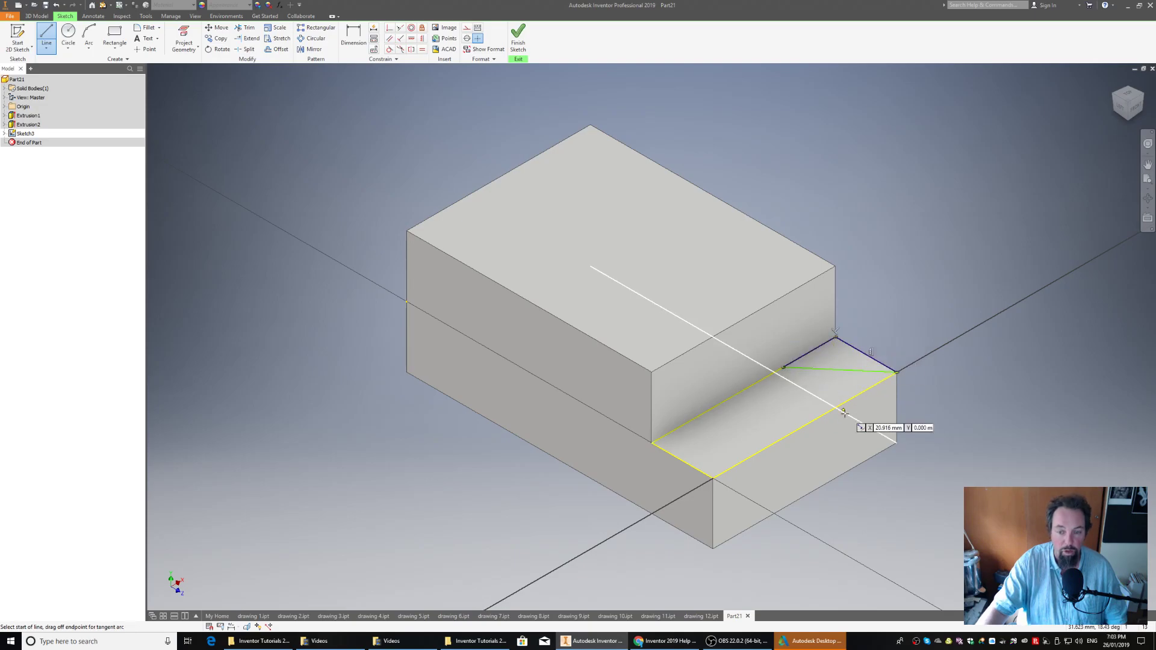
# Draw a closed line triangle at the near corner of the step face, about 10 mm along both the short edge and the inner edge.
pyautogui.click(653, 443)
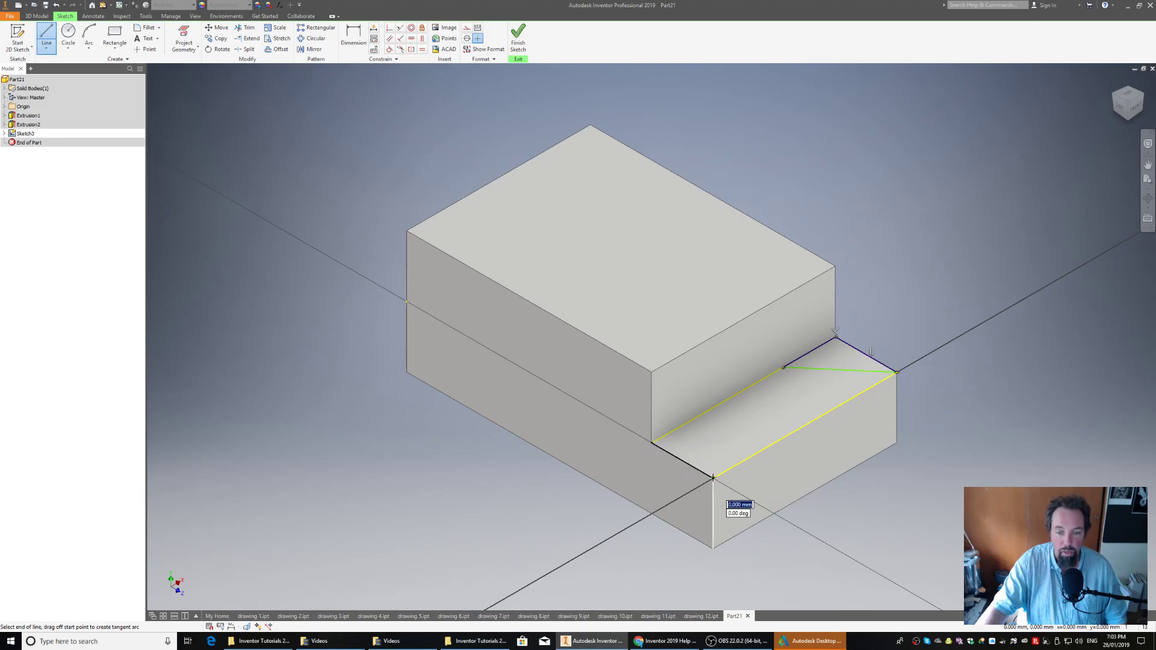
pyautogui.click(653, 443)
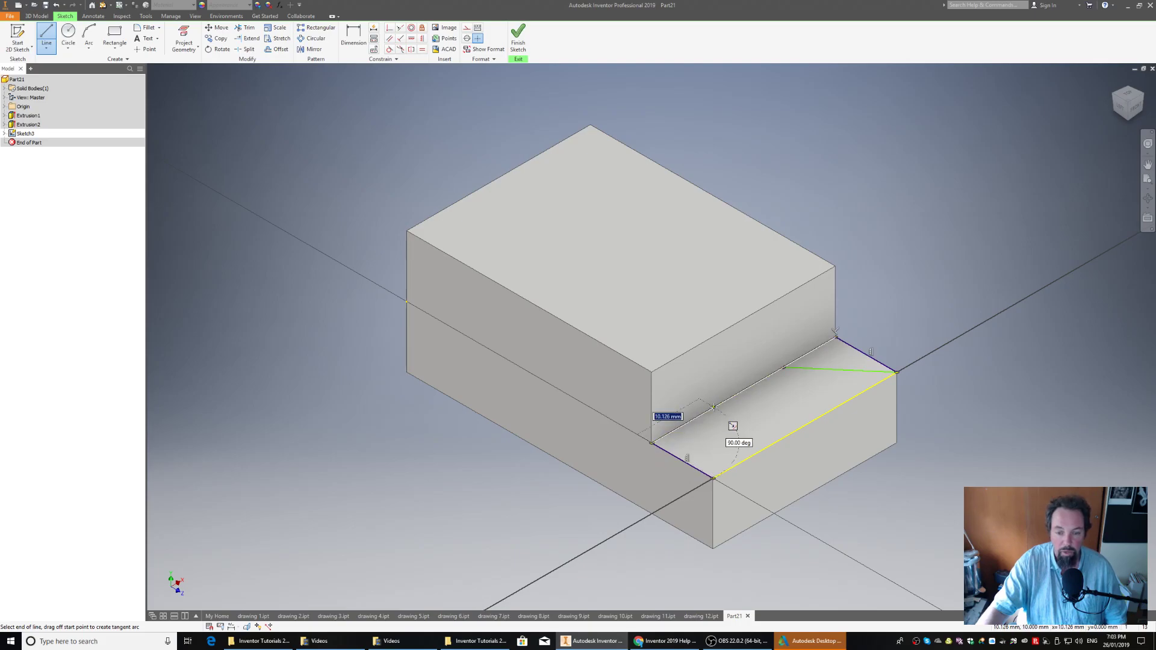
pyautogui.press('Return')
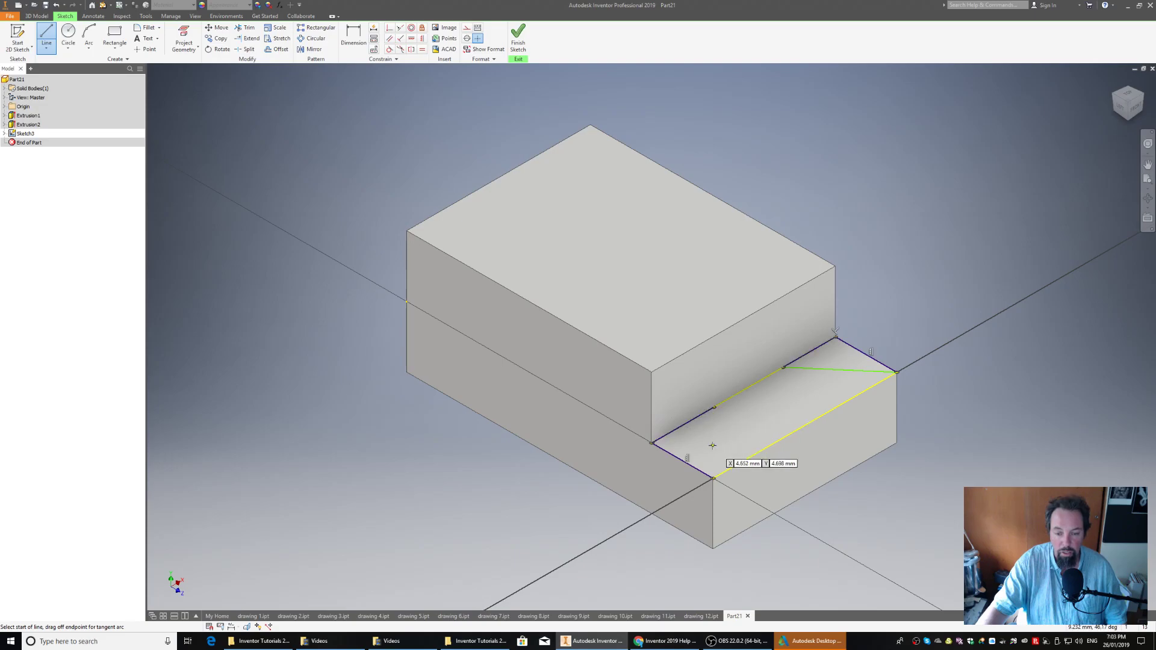
pyautogui.click(714, 407)
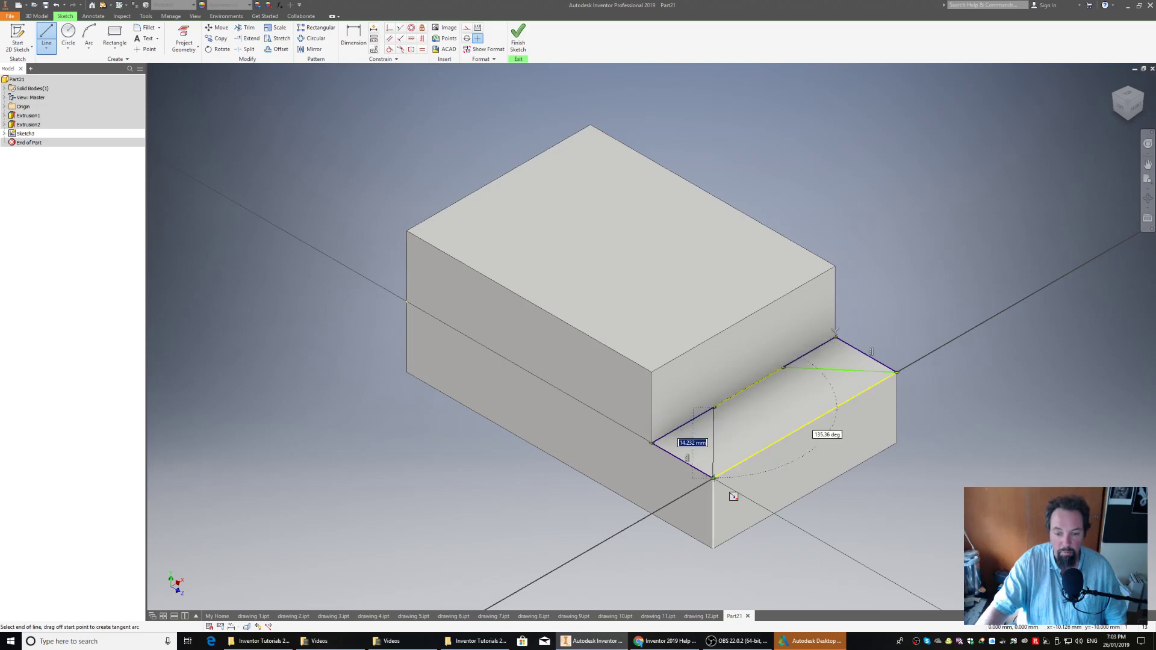
pyautogui.press('Return')
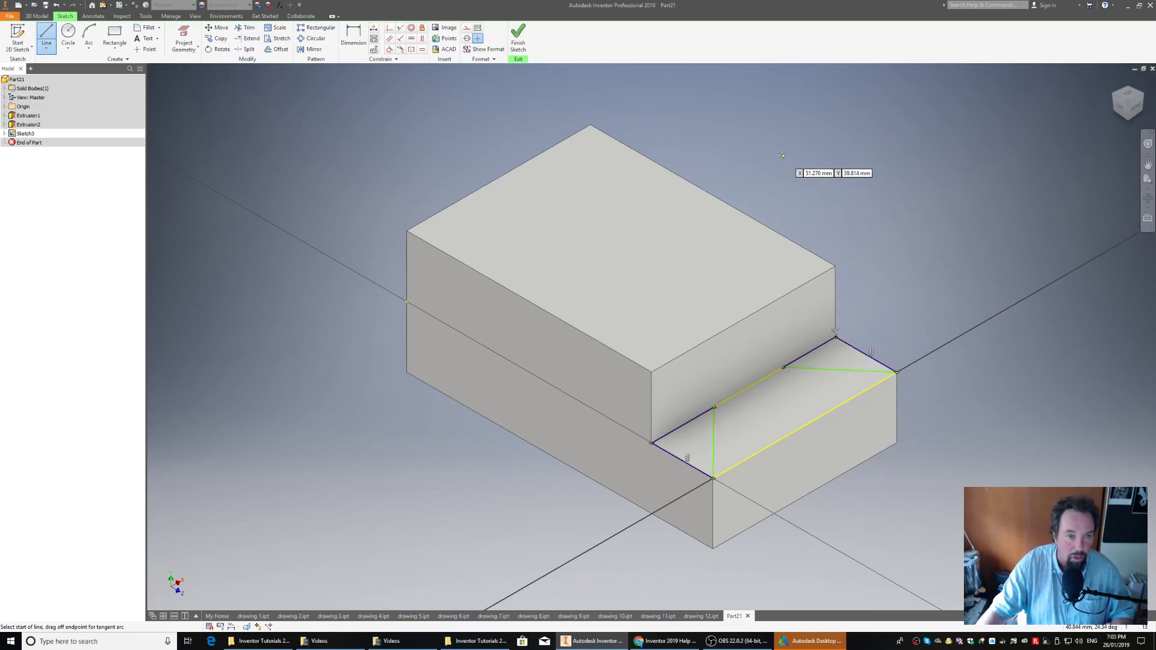
# Dimension the near triangle from its inner-edge vertex to the step face's short side edge and set it to 10 mm.
pyautogui.click(349, 38)
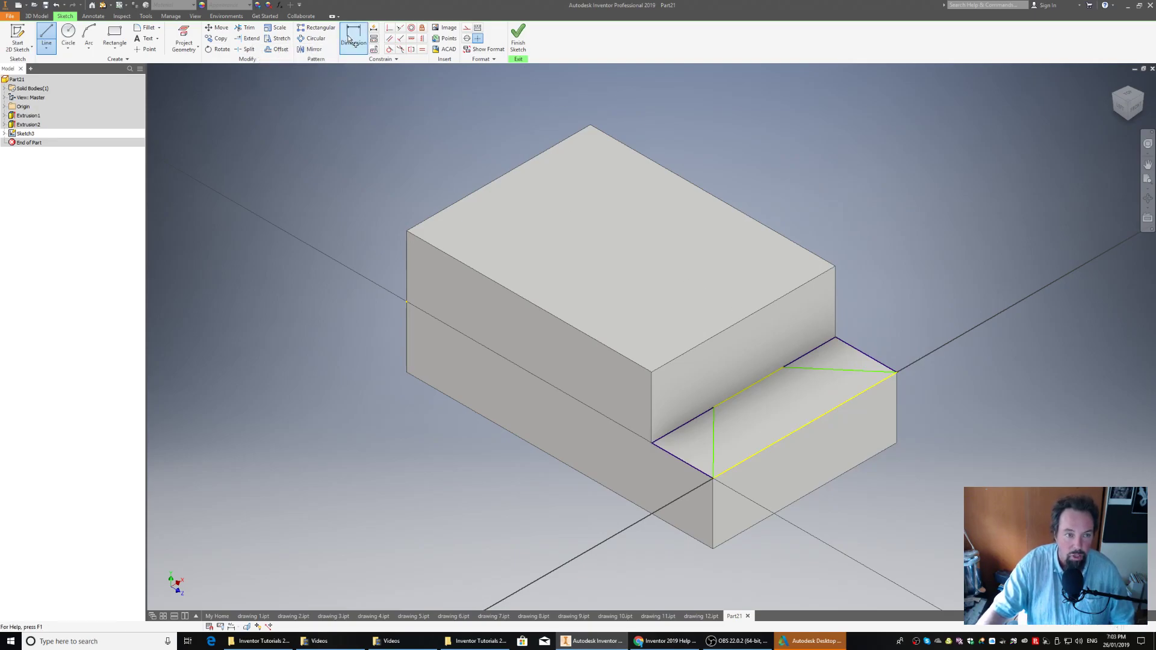
pyautogui.click(715, 407)
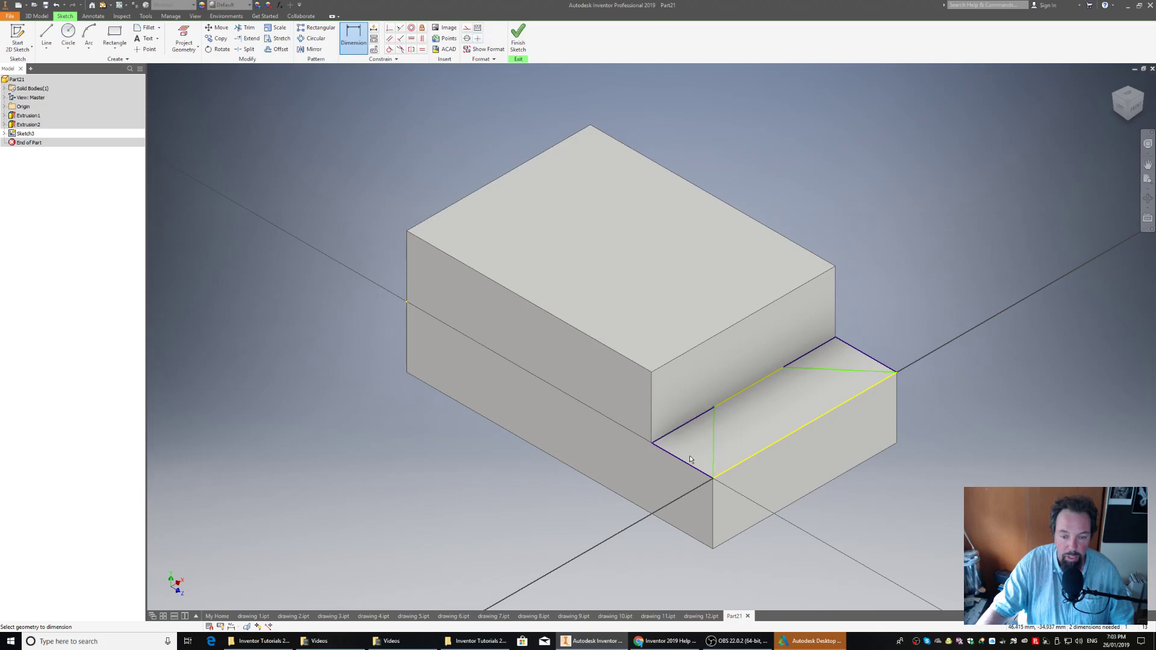
pyautogui.click(689, 465)
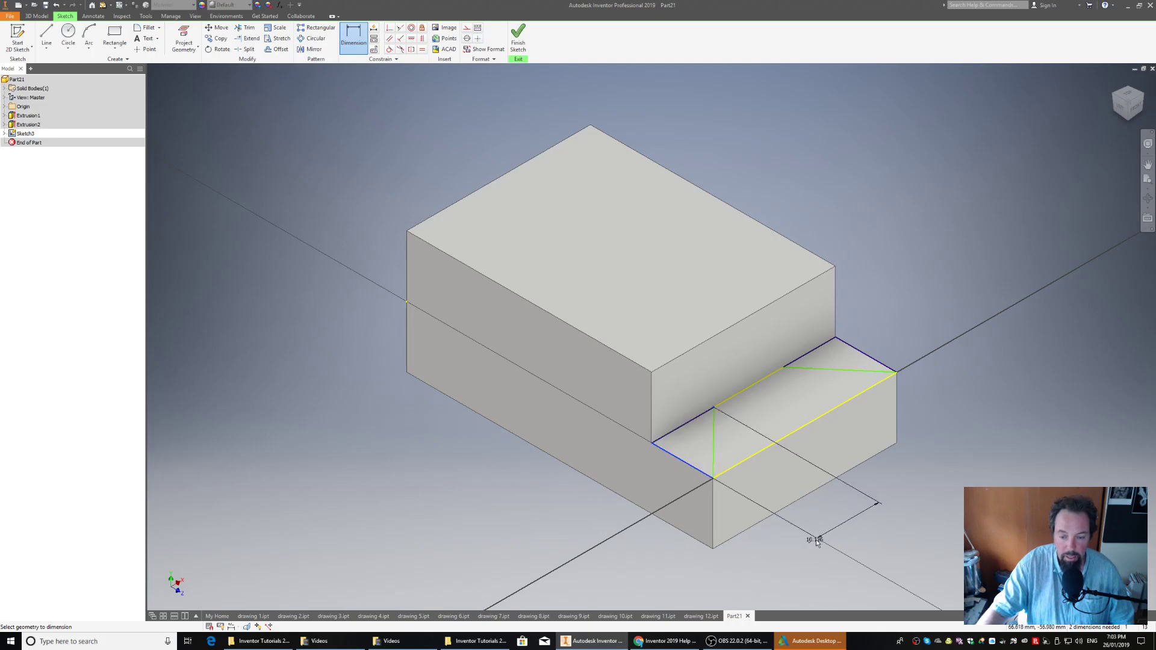
pyautogui.click(851, 530)
pyautogui.write('10')
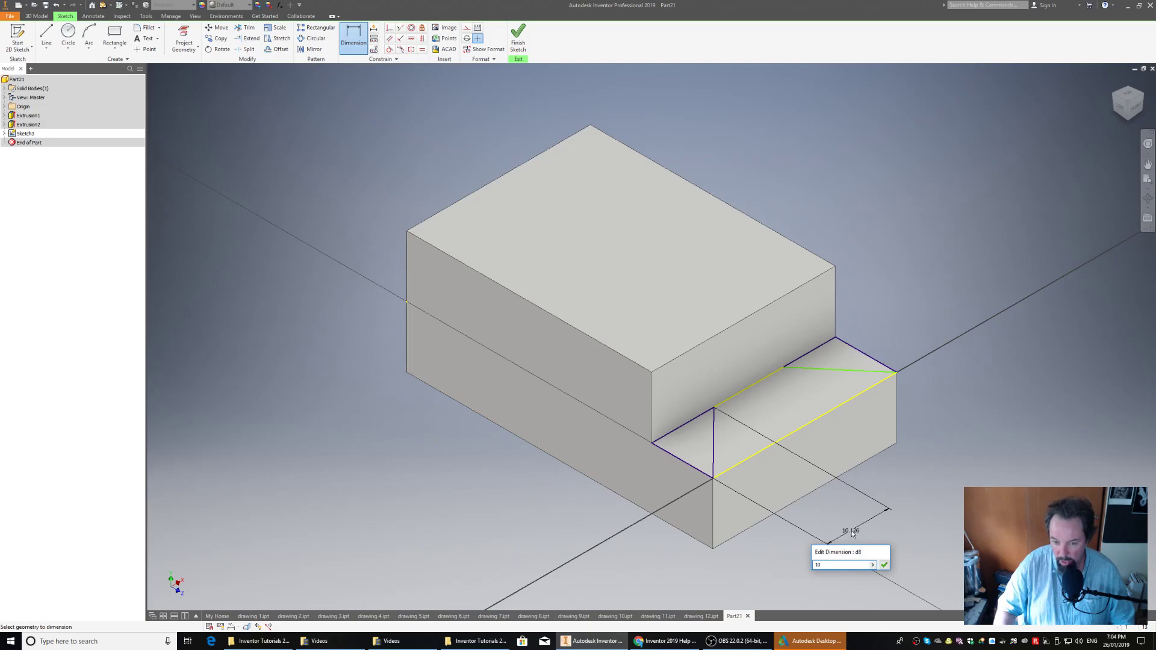
pyautogui.press('Return')
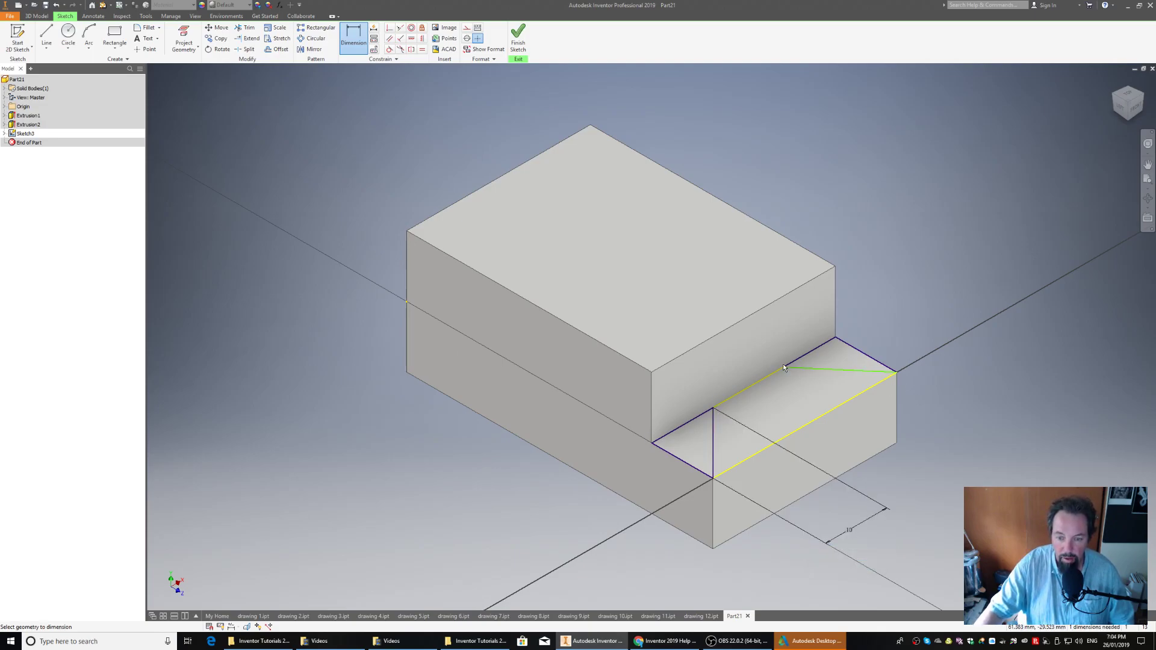
# Dimension the far triangle from its inner-edge vertex to its short side edge as 10 mm and finish the sketch.
pyautogui.click(867, 356)
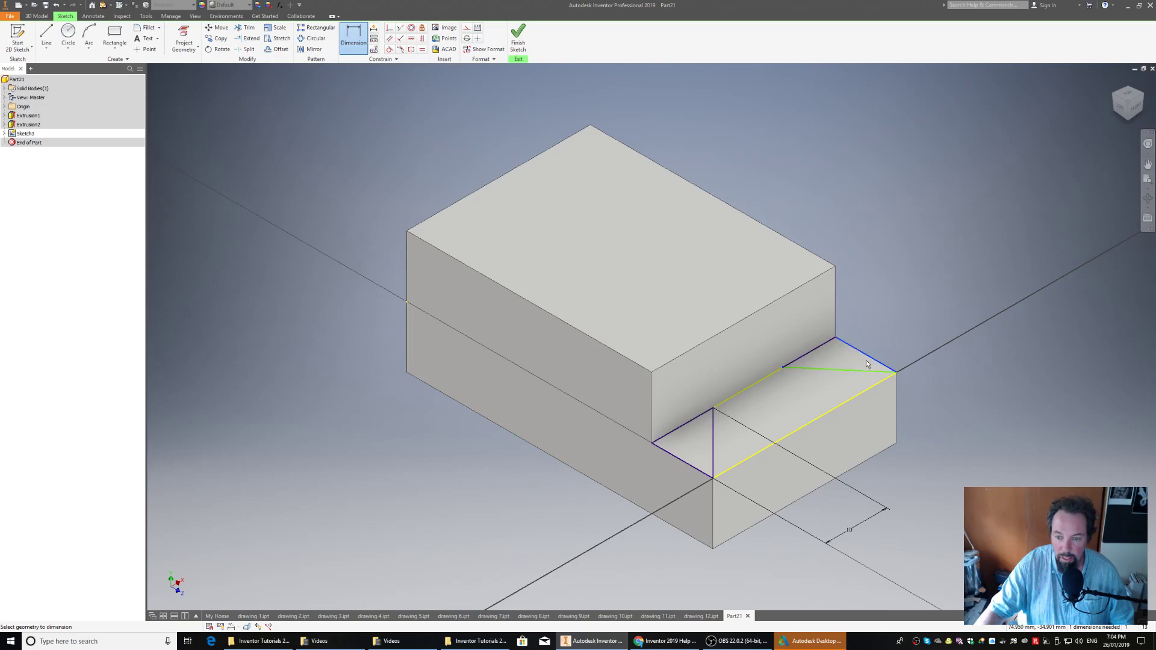
pyautogui.click(979, 453)
pyautogui.write('10')
pyautogui.press('Return')
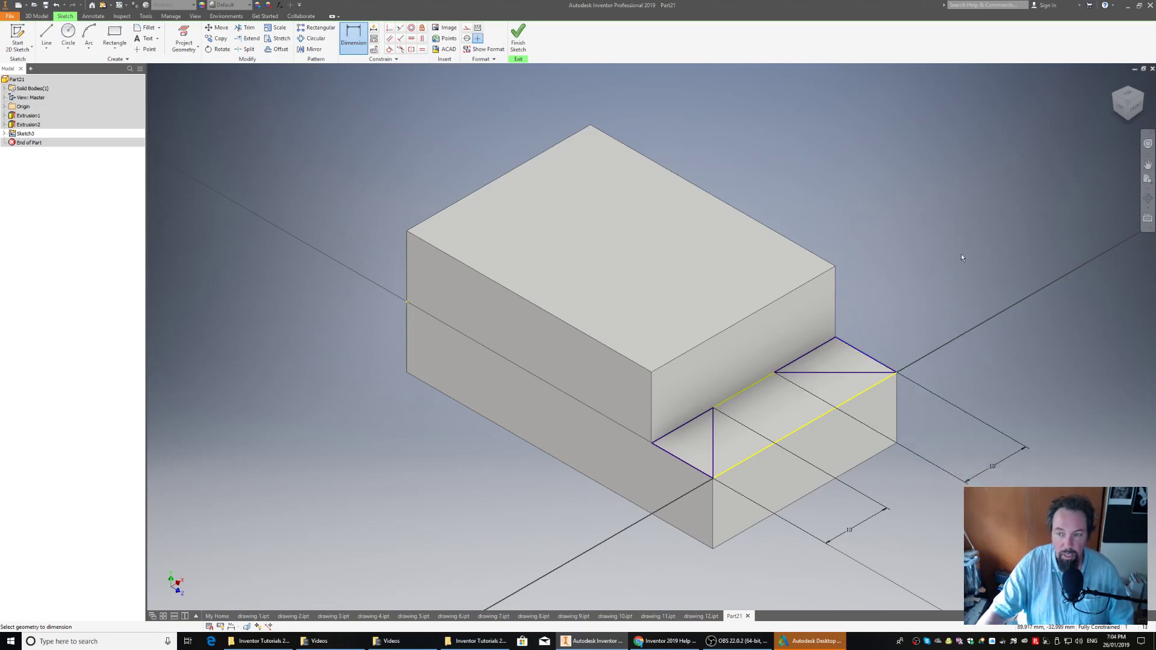
pyautogui.click(519, 36)
# Extrude both corner triangles as a cut with the extents set to All, trimming the step's corners diagonally.
pyautogui.click(46, 37)
pyautogui.click(215, 118)
pyautogui.click(262, 106)
pyautogui.click(253, 143)
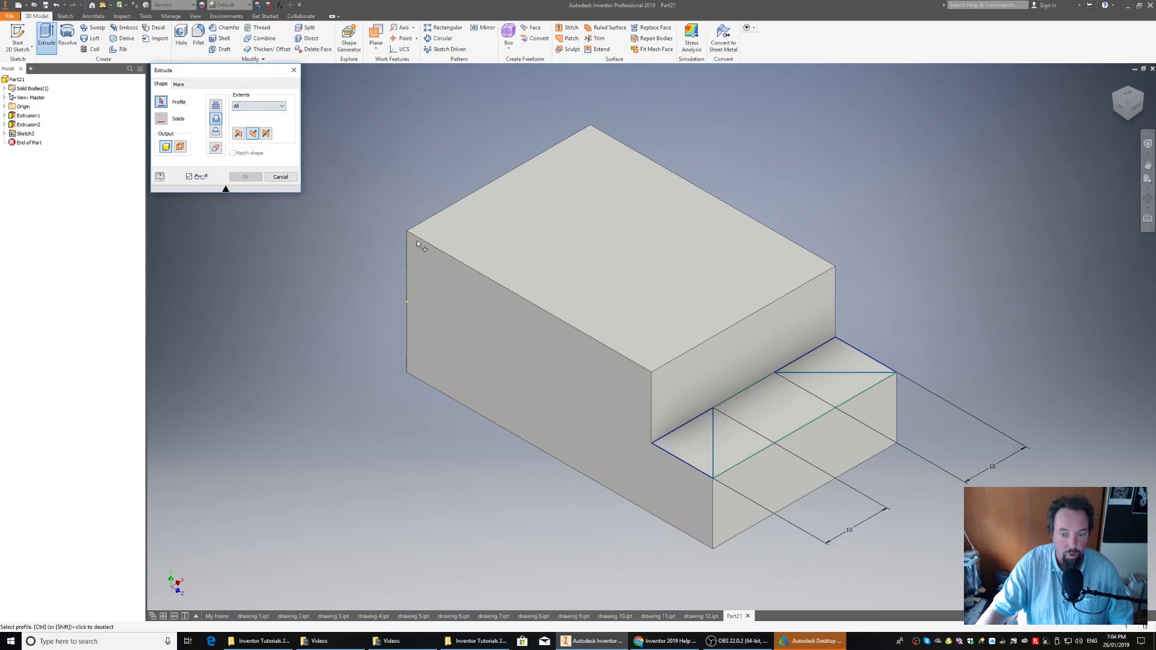
pyautogui.click(703, 443)
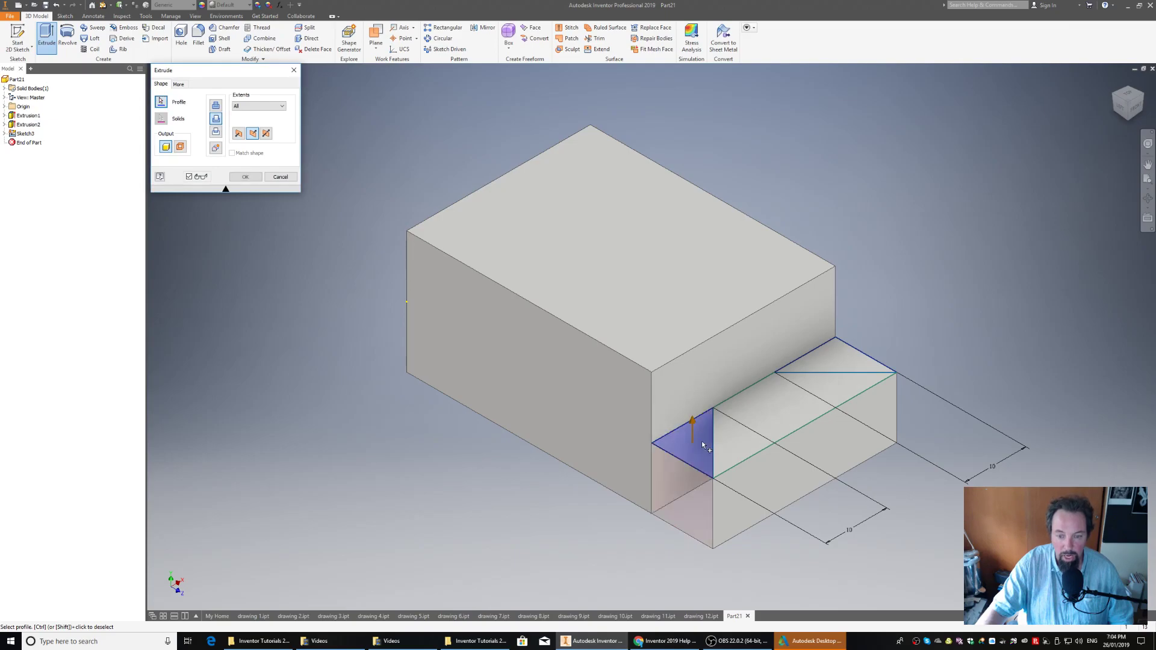
pyautogui.click(833, 364)
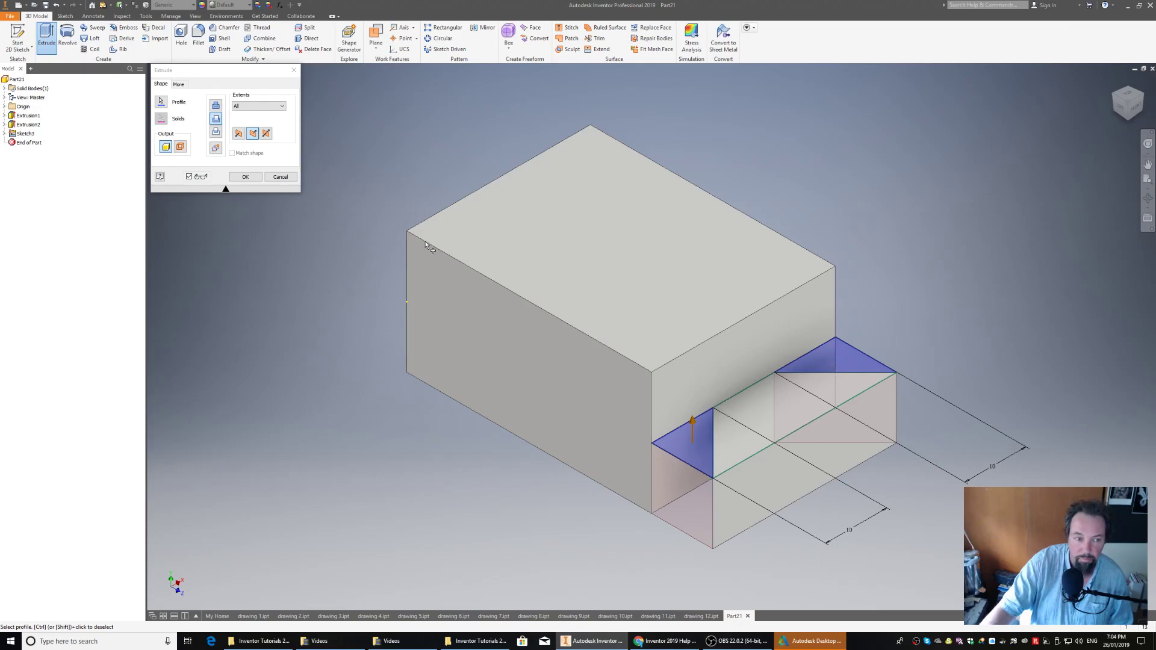
pyautogui.click(236, 178)
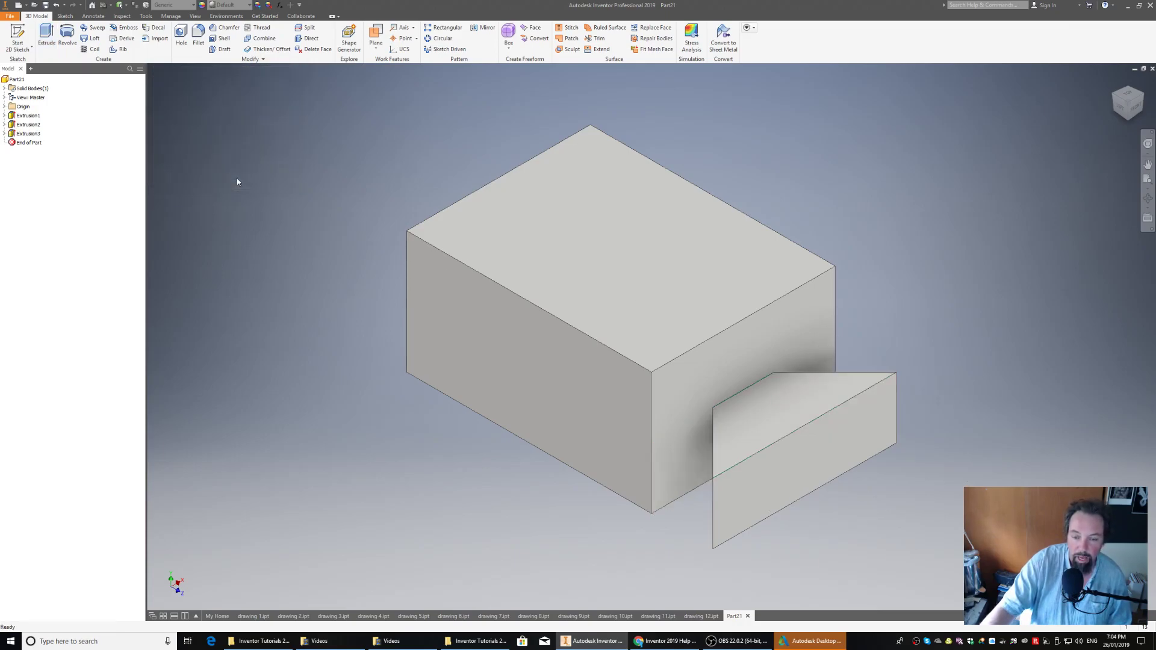
# Save the part as "drawing 12.ipt" in the Inventor Tutorials 2019 folder, replacing the existing file.
pyautogui.click(10, 15)
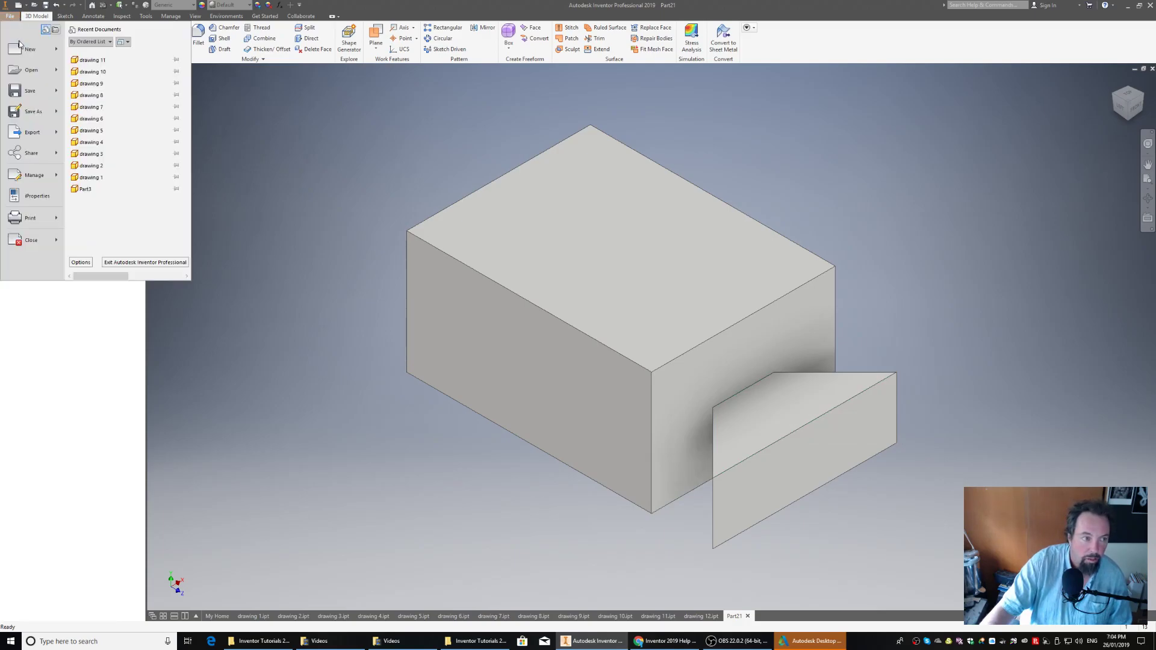
pyautogui.click(30, 112)
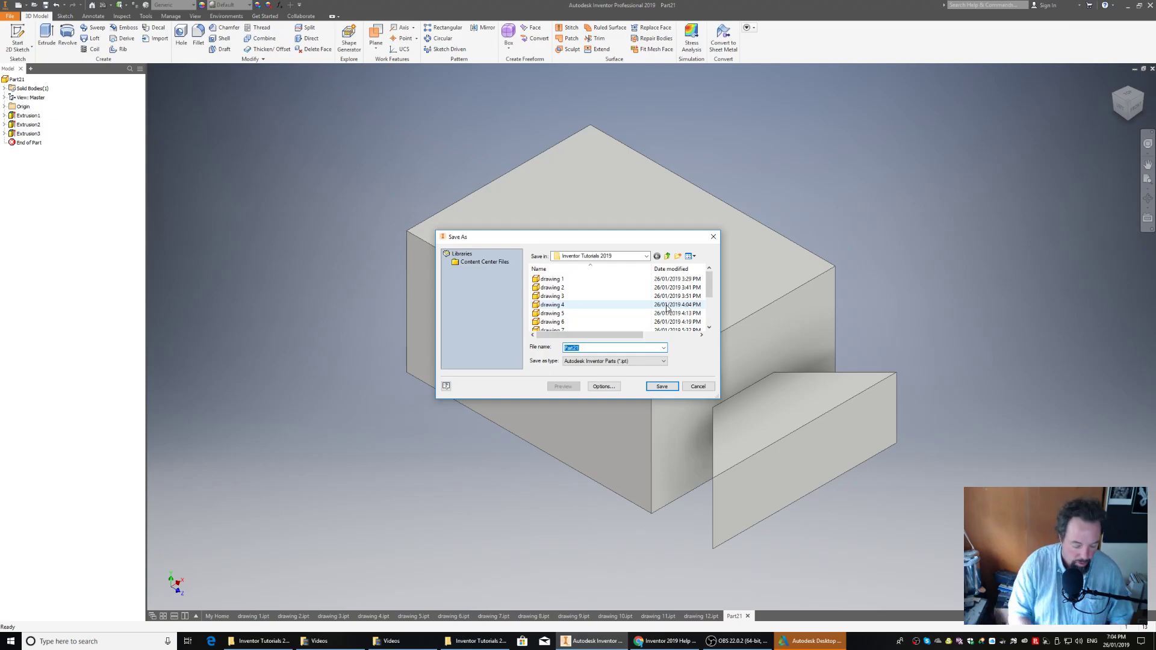
pyautogui.write('drawi')
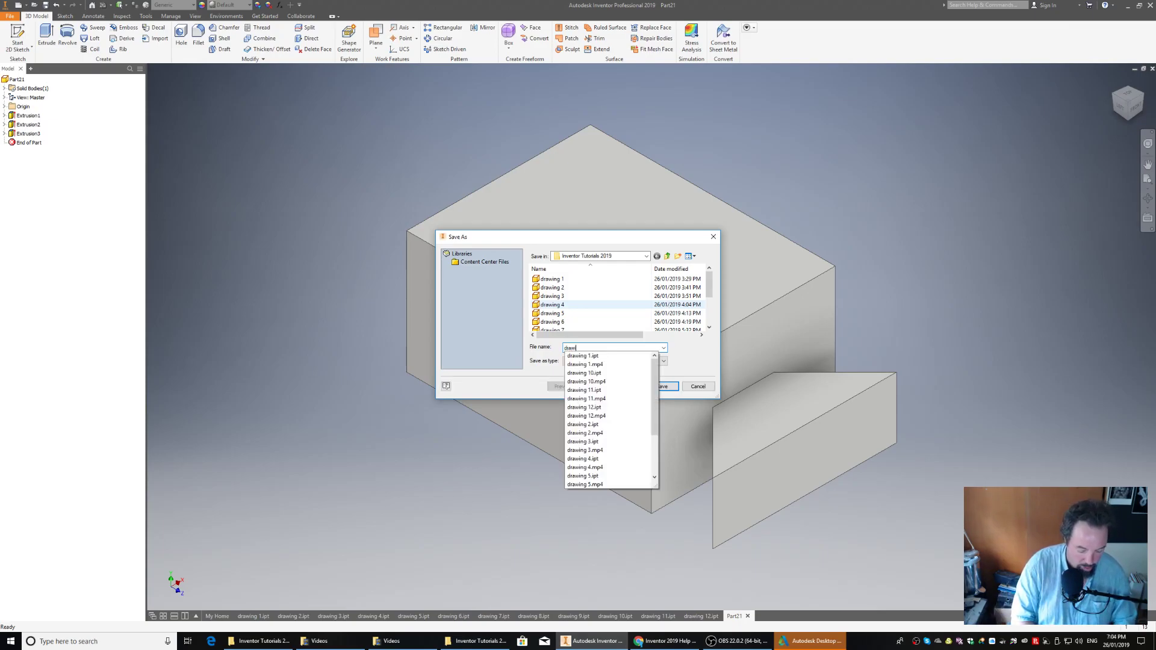
pyautogui.write('ng 12')
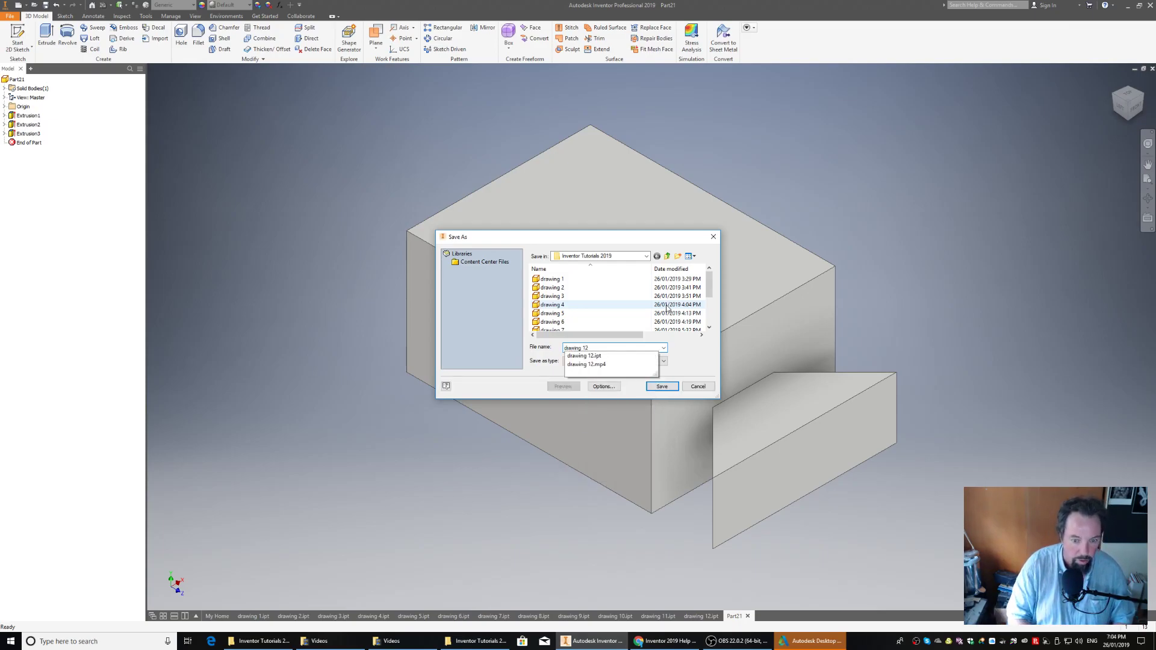
pyautogui.click(600, 356)
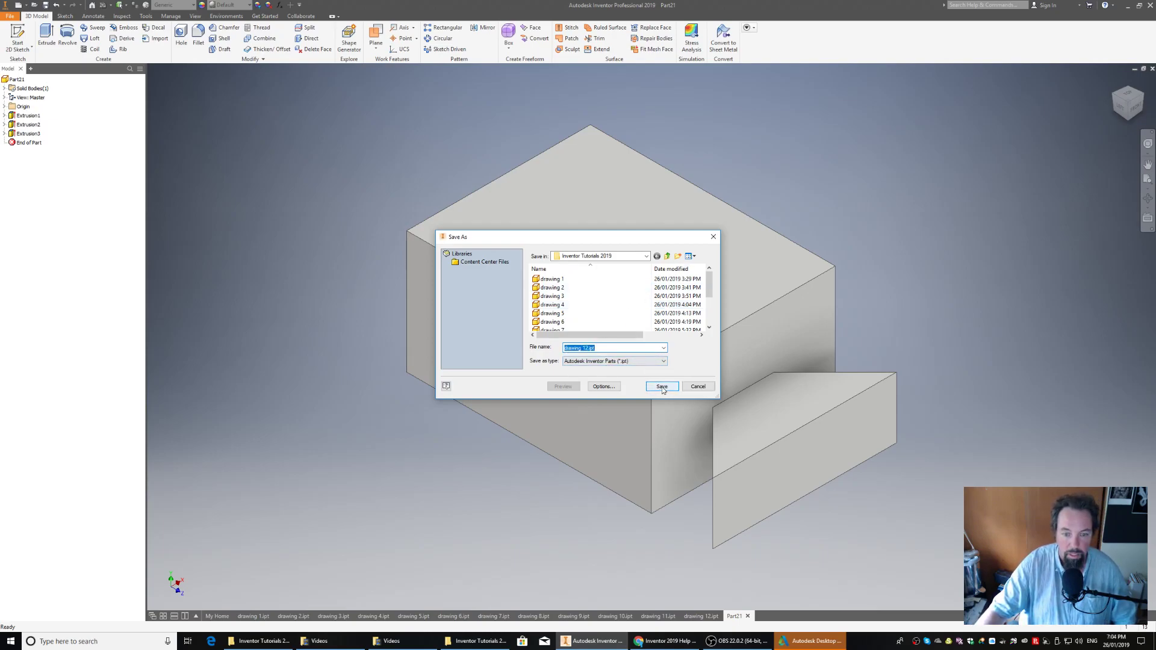
pyautogui.click(663, 388)
pyautogui.click(599, 320)
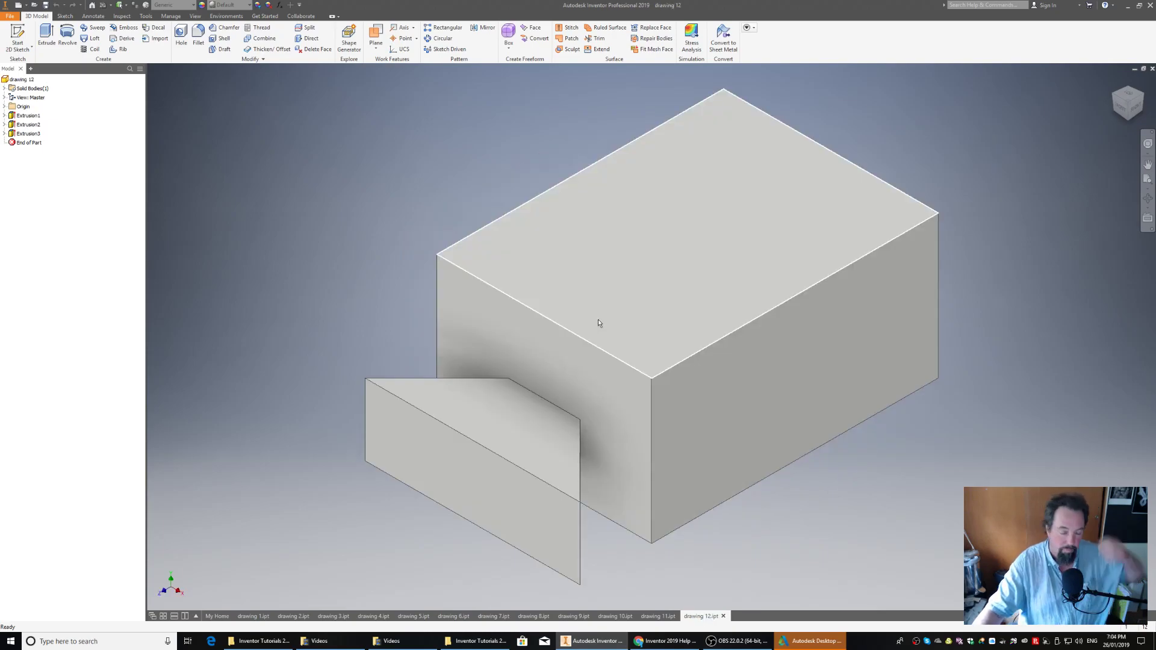
pyautogui.moveTo(598, 319)
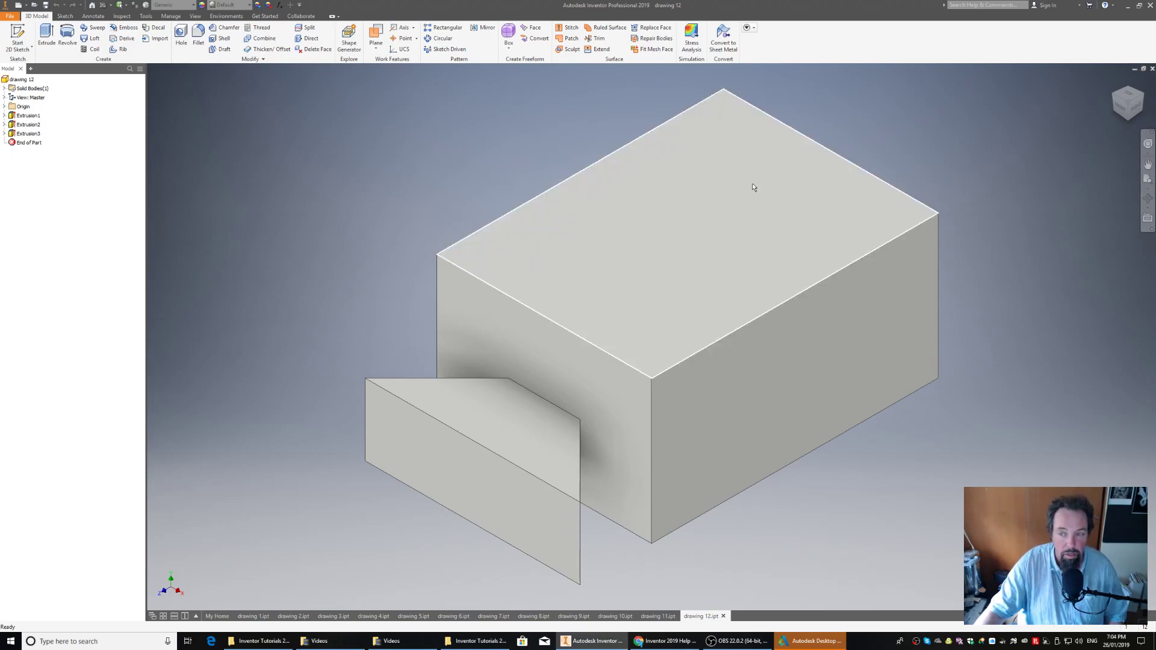
pyautogui.click(1113, 96)
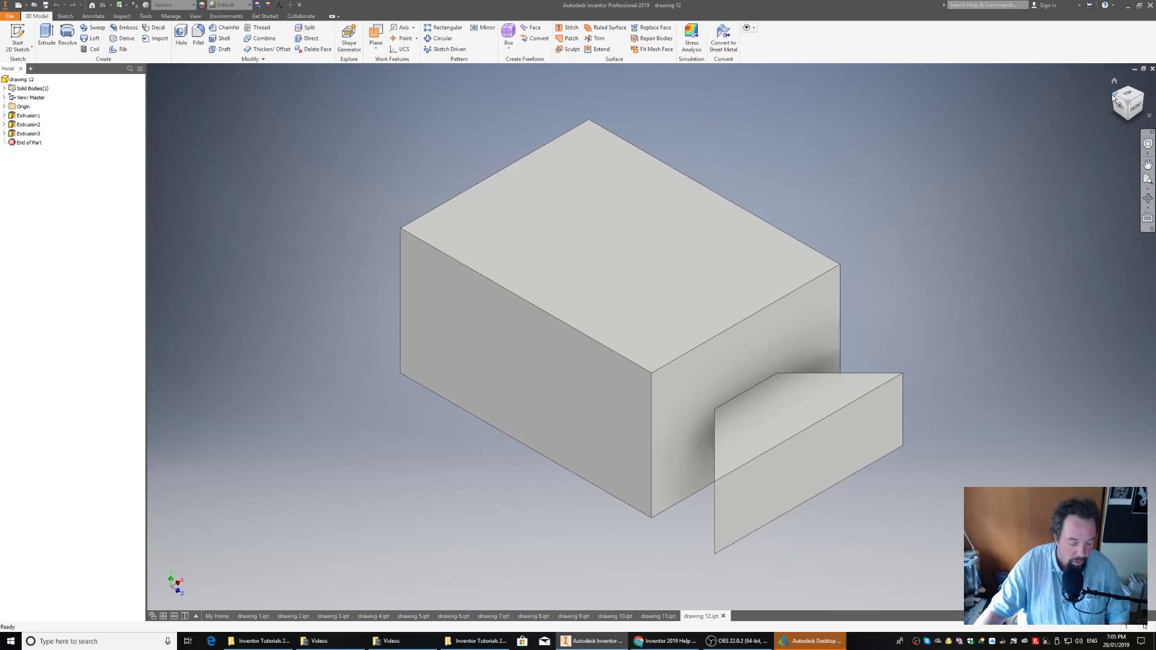